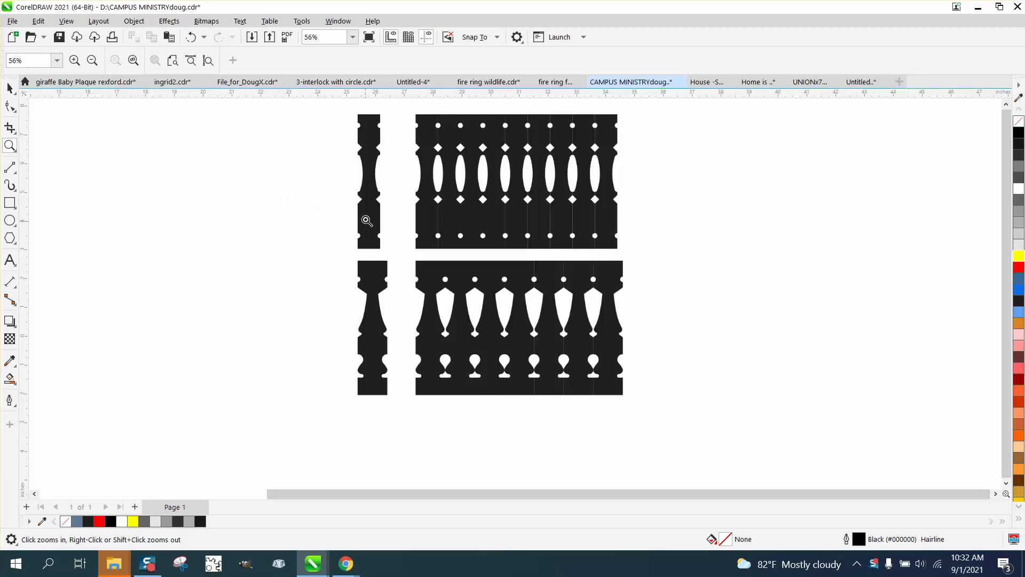
# Zoom in to inspect the top and left balusters, then zoom back out to the full panels
pyautogui.moveTo(349, 107); pyautogui.dragTo(615, 243)
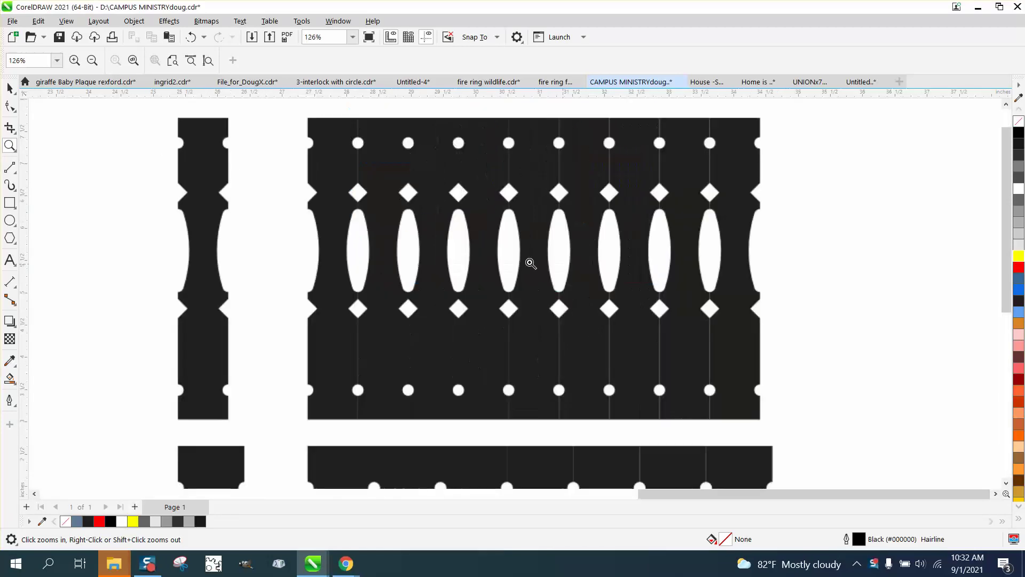
pyautogui.click(9, 88)
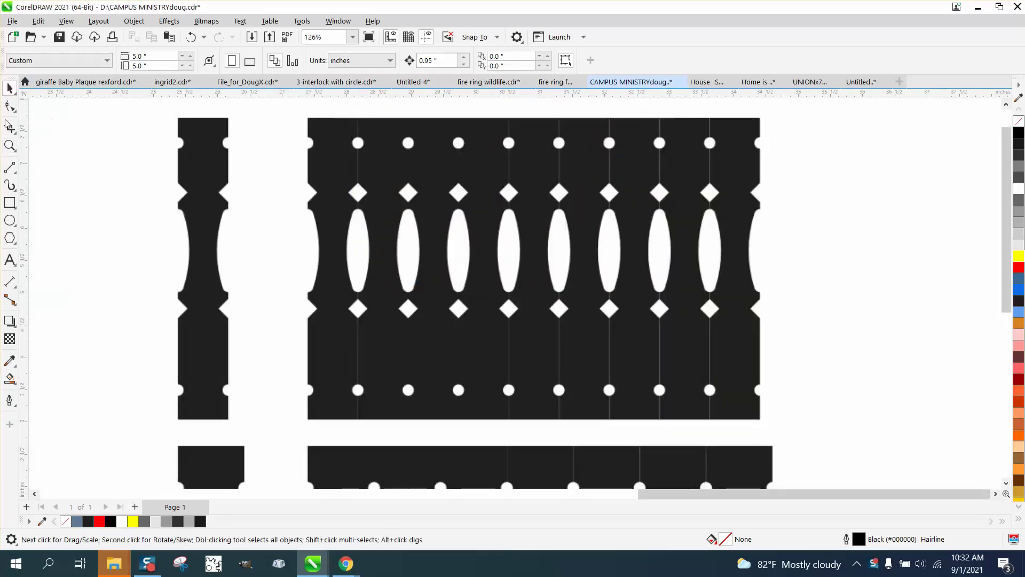
pyautogui.click(9, 147)
pyautogui.moveTo(156, 112); pyautogui.dragTo(250, 151)
pyautogui.rightClick(298, 211)
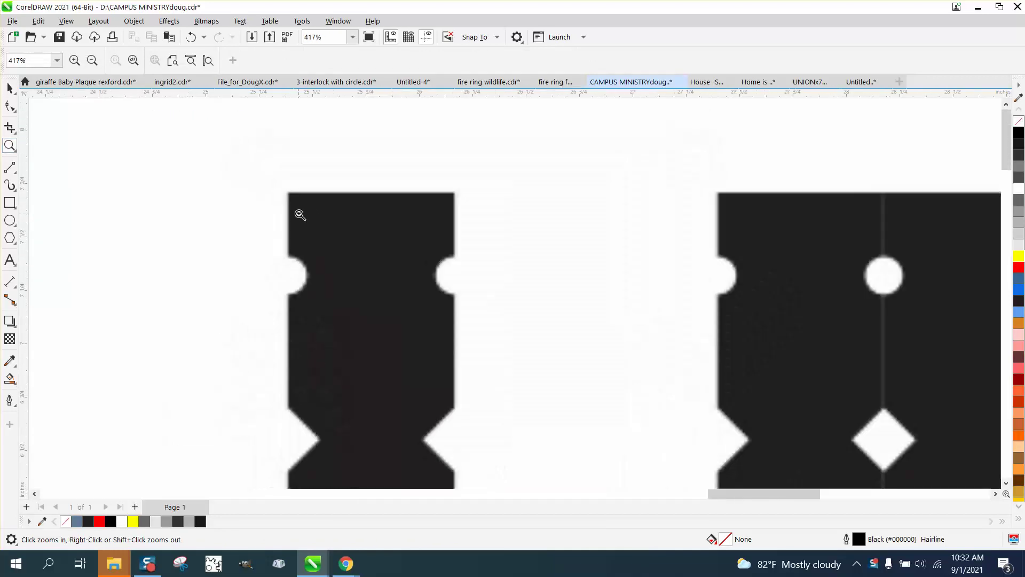
pyautogui.rightClick(300, 215)
pyautogui.rightClick(235, 199)
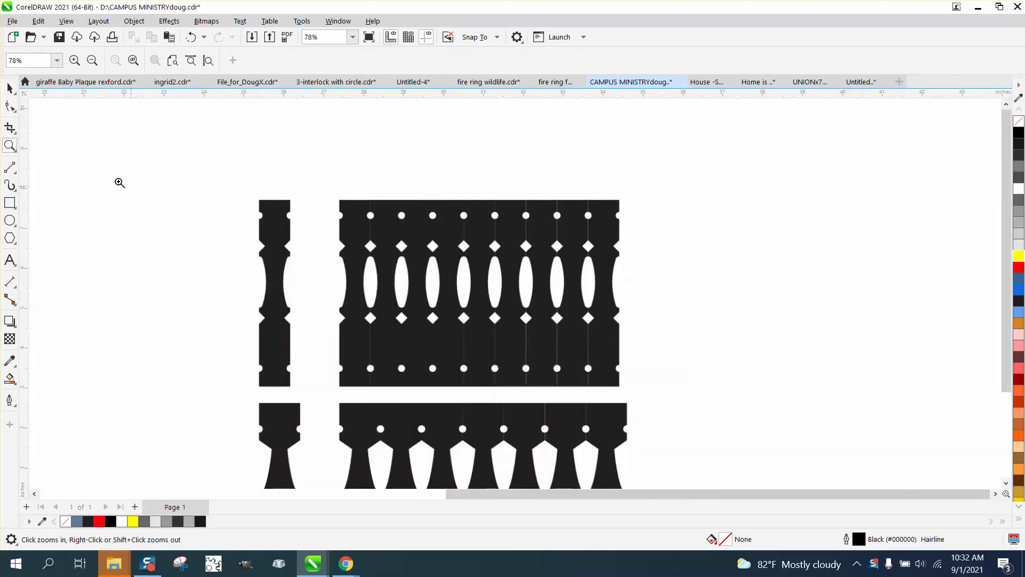
# Move the scanned baluster bitmap slightly up and to the left
pyautogui.click(9, 89)
pyautogui.click(499, 190)
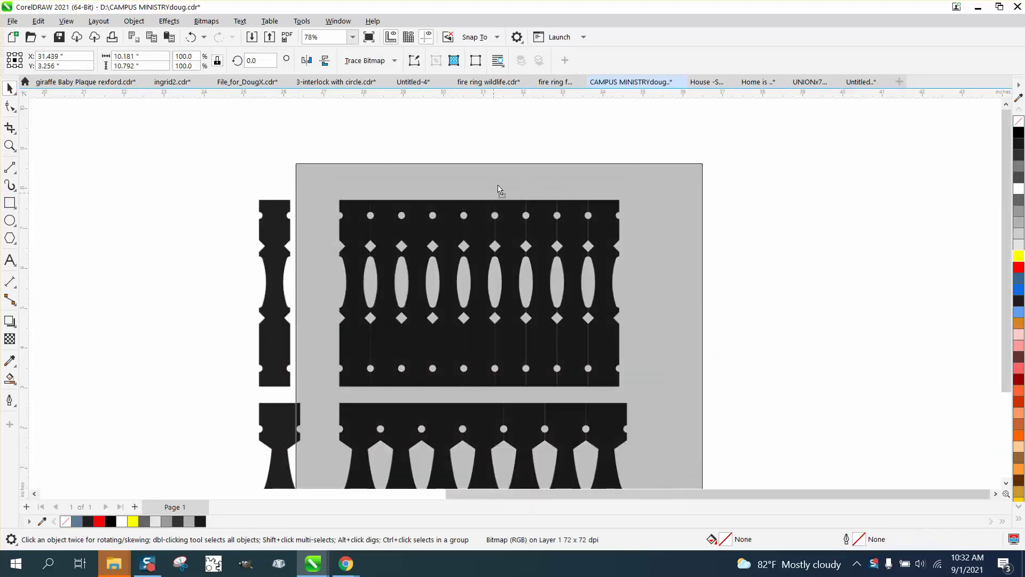
pyautogui.moveTo(500, 189); pyautogui.dragTo(450, 191)
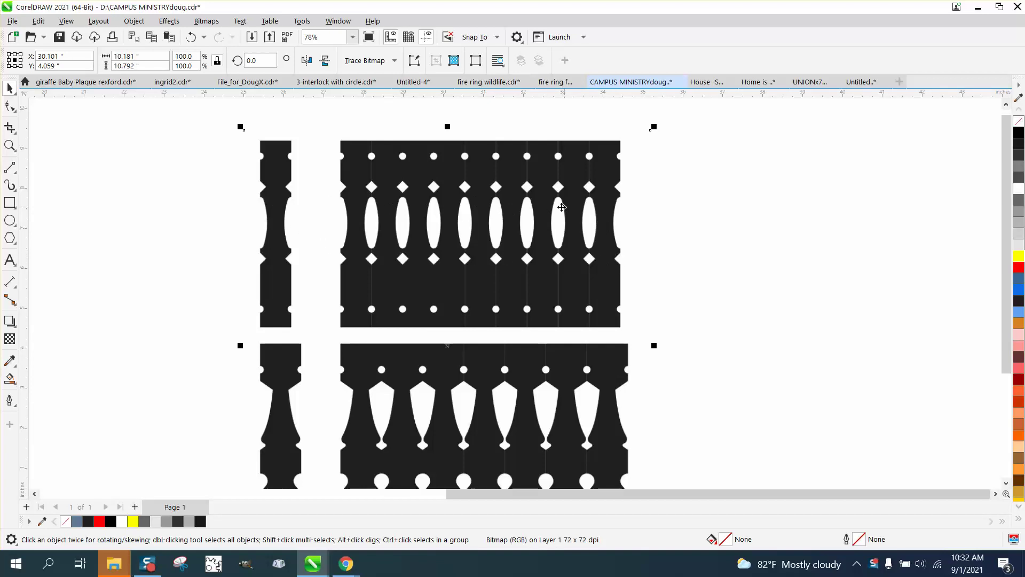
# Duplicate the baluster bitmap with Ctrl+D so a copy sits to the right
pyautogui.click(662, 249)
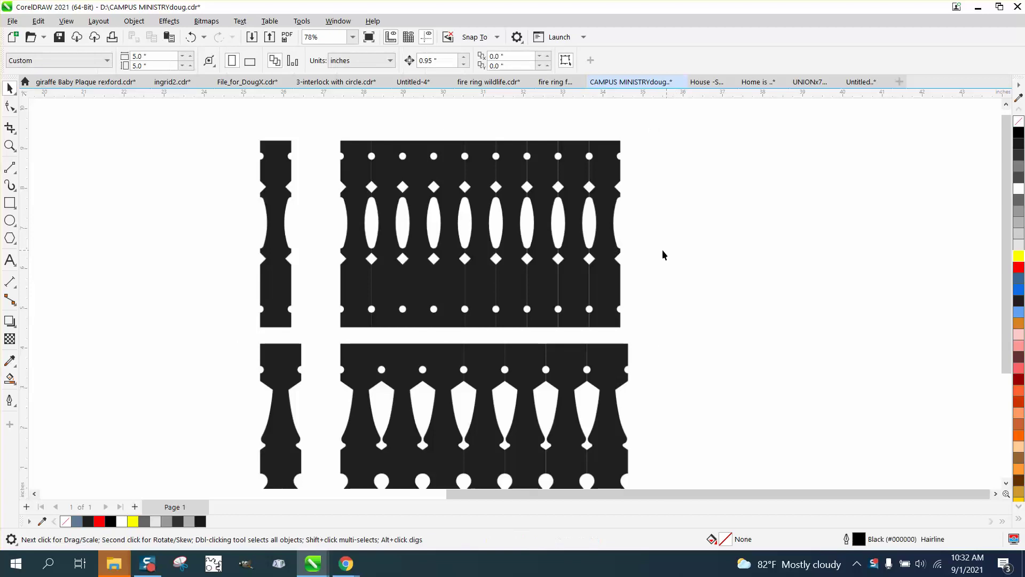
pyautogui.scroll(-3, 662, 249)
pyautogui.click(603, 253)
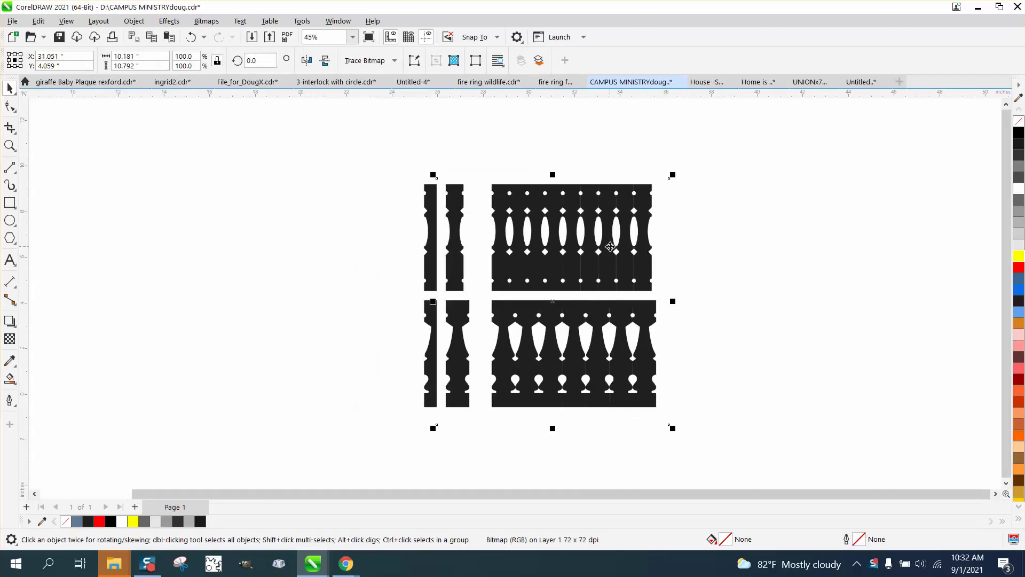
pyautogui.hotkey('ctrl', 'd')
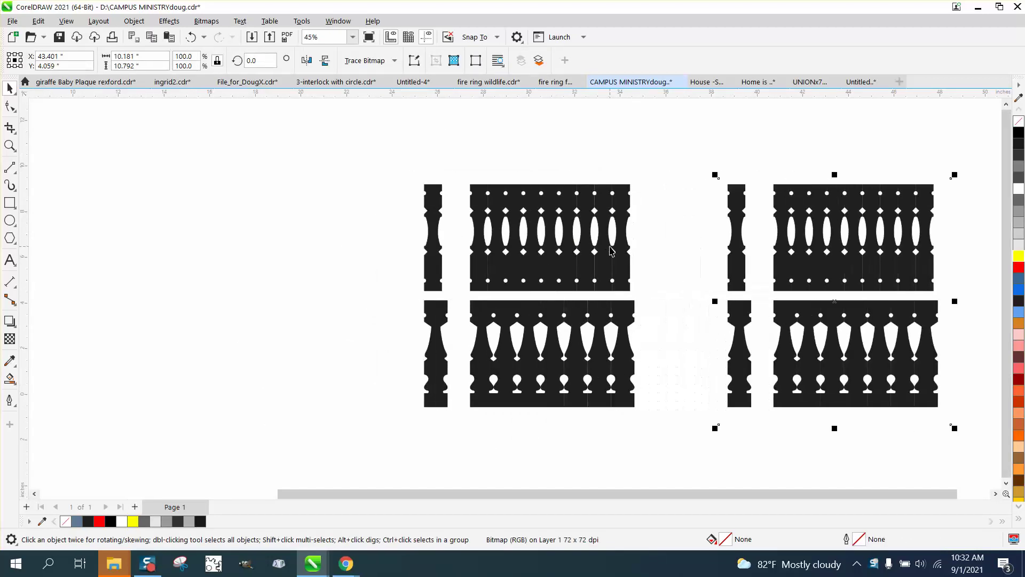
# Crop the original bitmap down to just the single left baluster
pyautogui.click(559, 262)
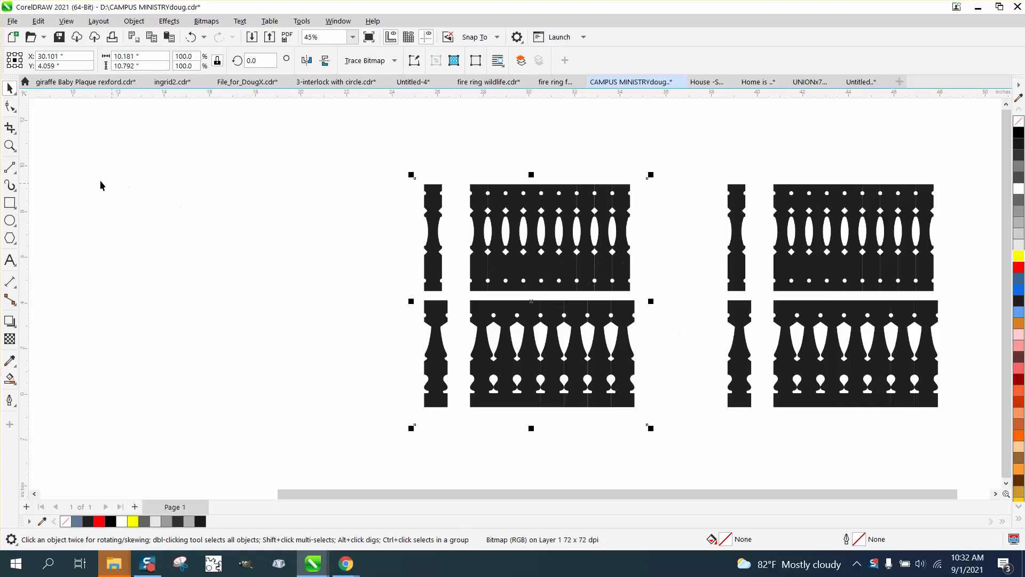
pyautogui.click(15, 132)
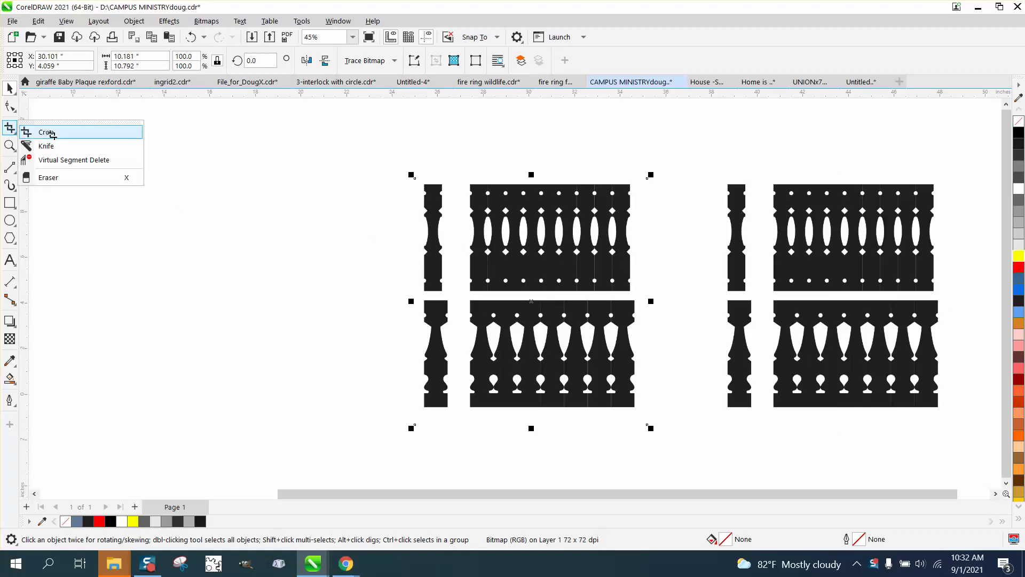
pyautogui.click(51, 134)
pyautogui.moveTo(415, 178); pyautogui.dragTo(453, 295)
pyautogui.click(58, 116)
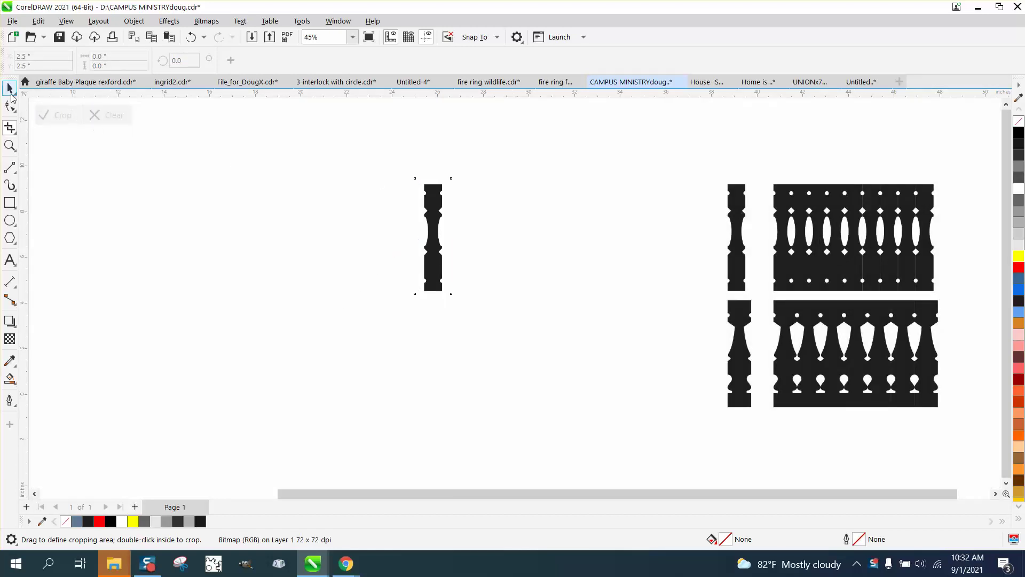
pyautogui.click(10, 88)
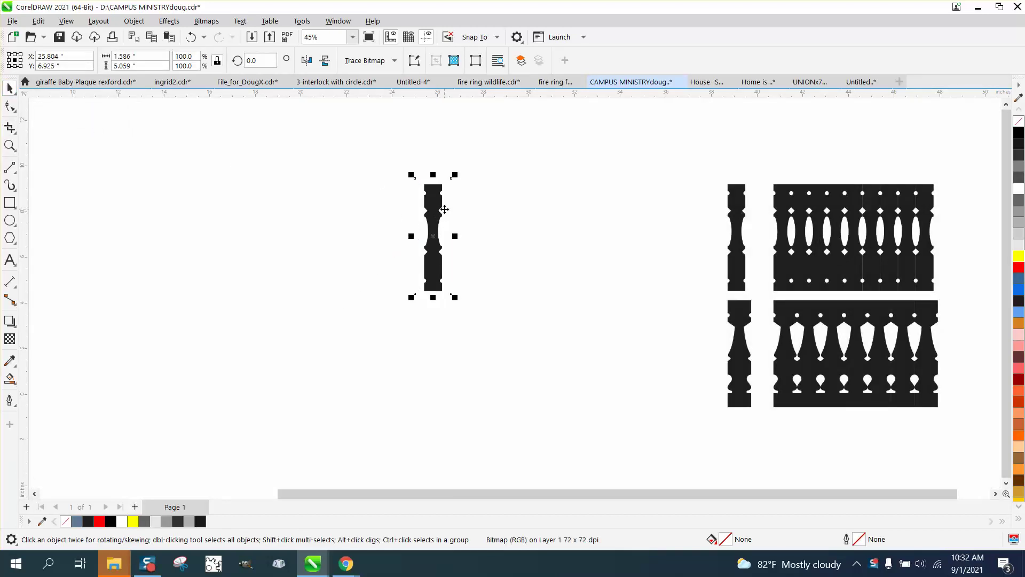
# Draw a yellow-filled rectangle around the cropped baluster and send it to the back of the page
pyautogui.click(9, 203)
pyautogui.moveTo(331, 163)
pyautogui.mouseDown()
pyautogui.moveTo(400, 236)
pyautogui.moveTo(541, 323)
pyautogui.mouseUp()
pyautogui.click(1019, 256)
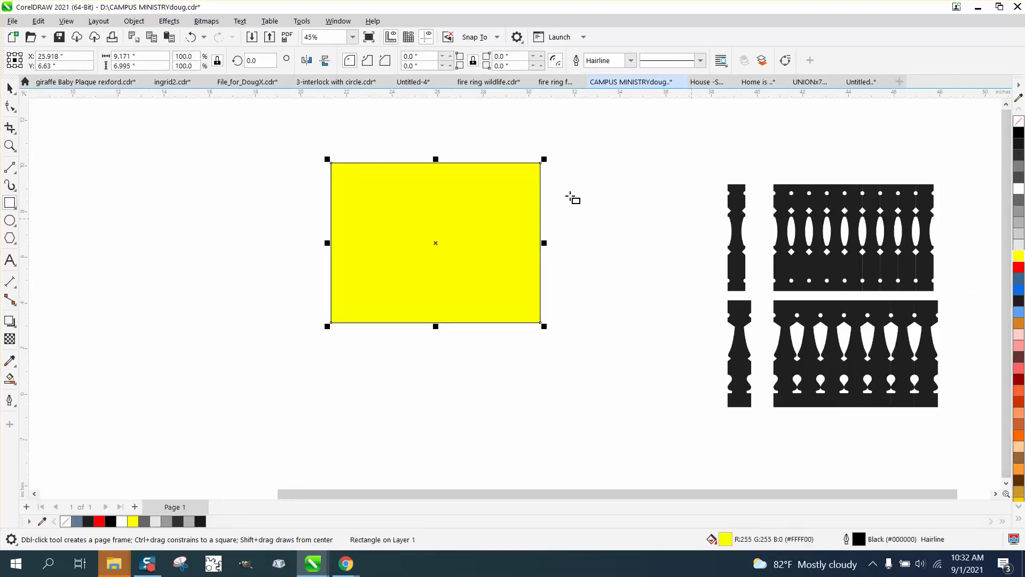
pyautogui.click(134, 21)
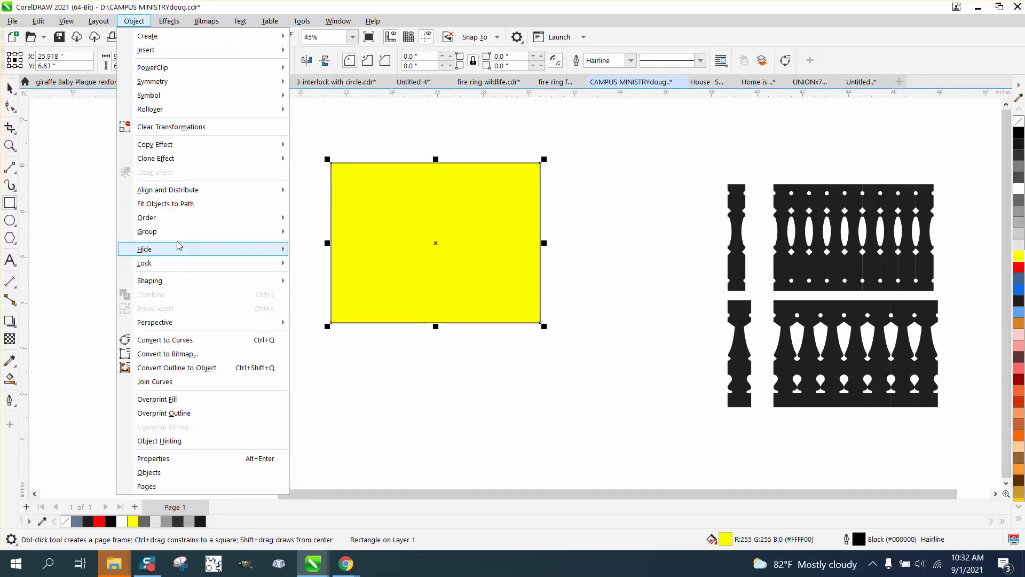
pyautogui.moveTo(178, 222)
pyautogui.click(323, 235)
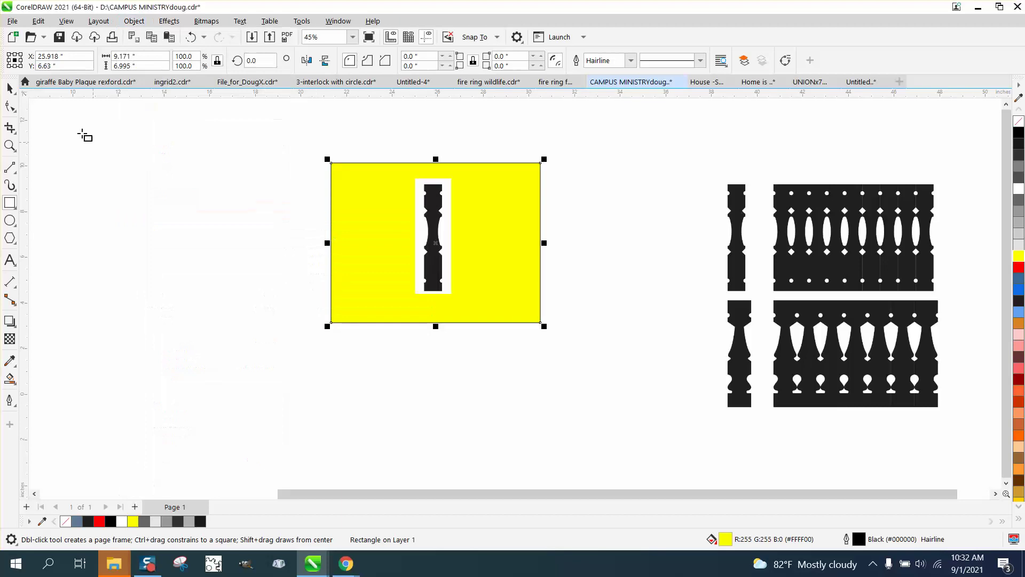
# Start a Clipart outline trace of the cropped baluster bitmap
pyautogui.click(9, 88)
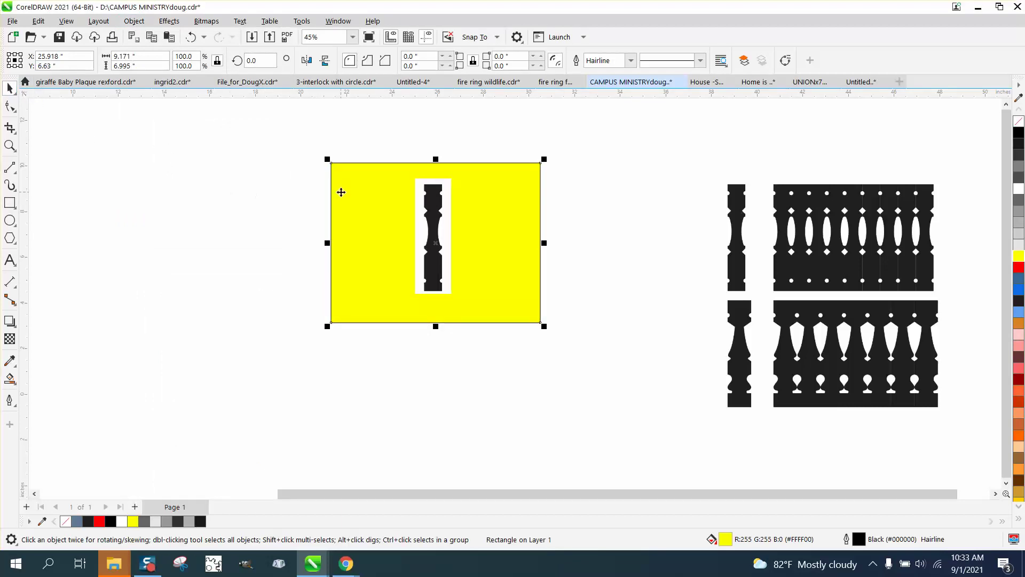
pyautogui.click(430, 201)
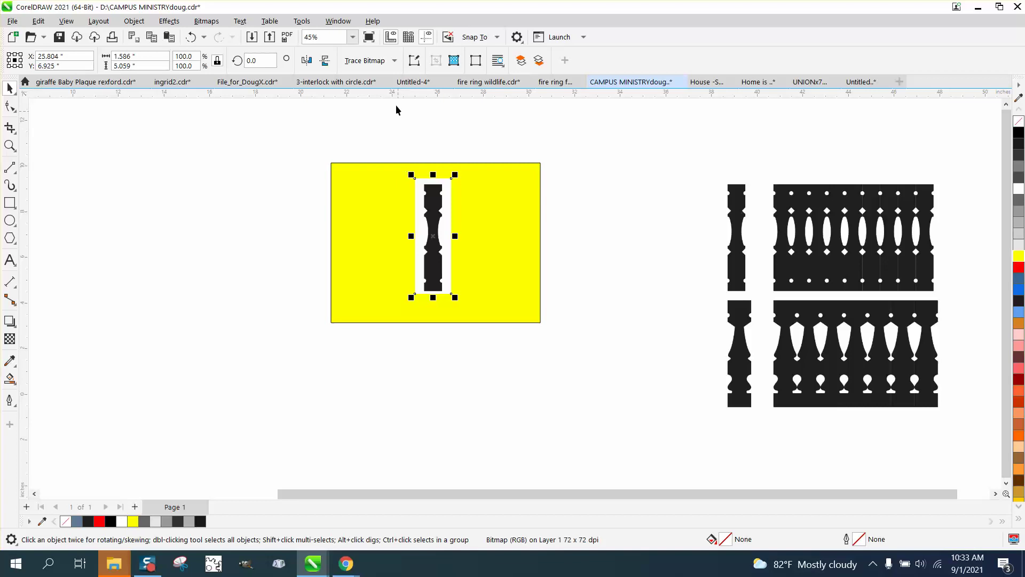
pyautogui.click(395, 62)
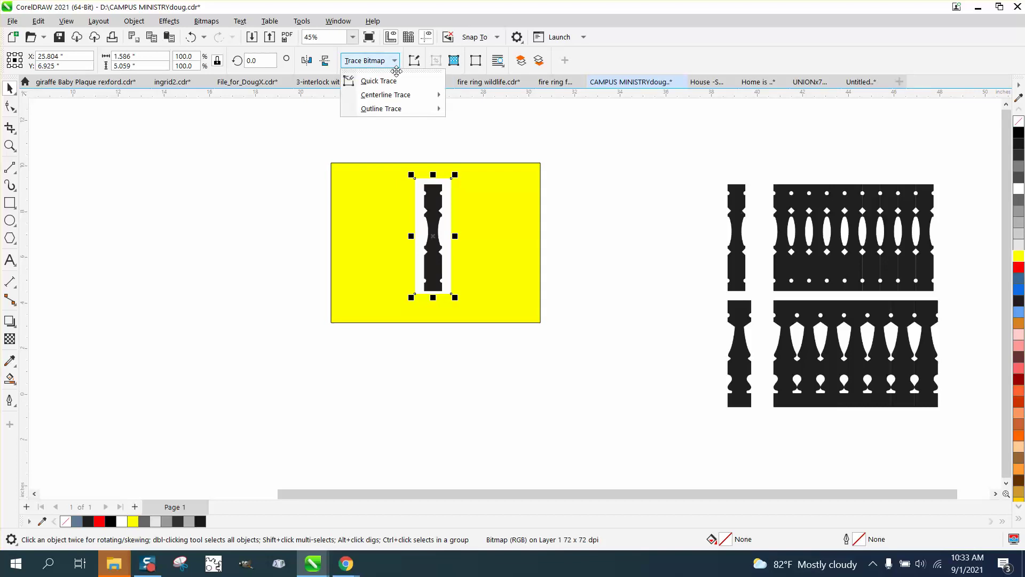
pyautogui.moveTo(401, 109)
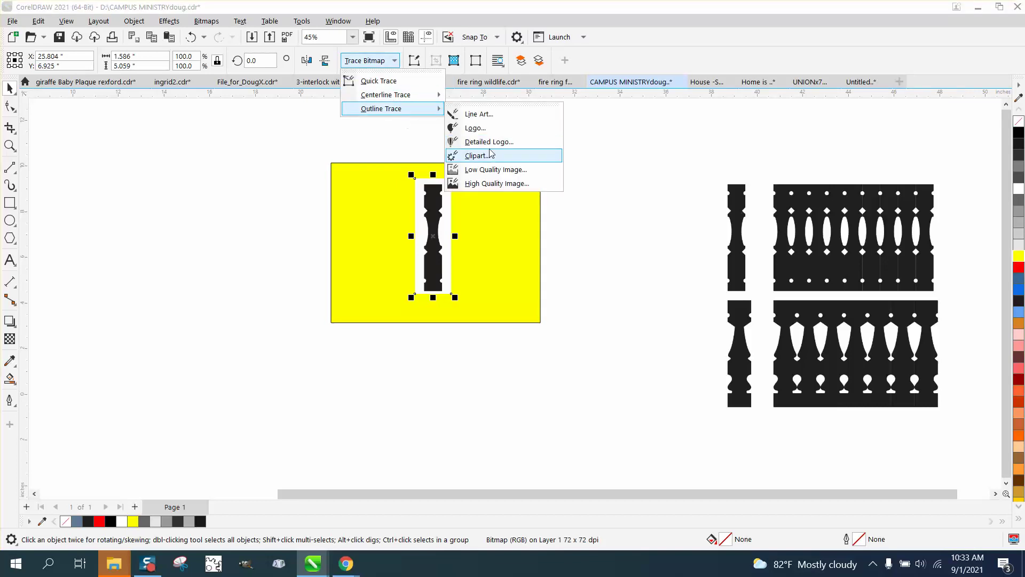
pyautogui.click(206, 21)
pyautogui.click(206, 22)
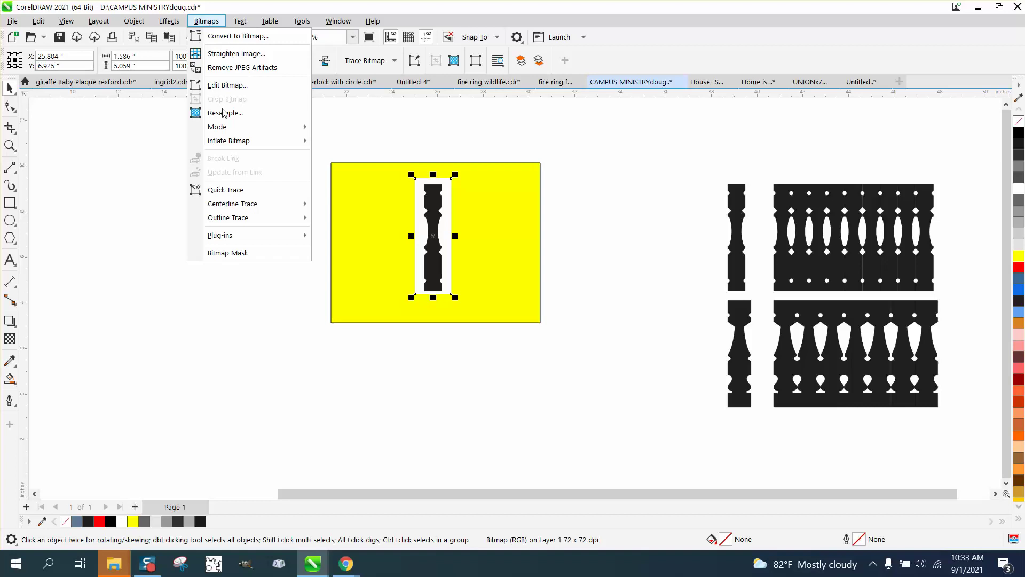
pyautogui.moveTo(232, 219)
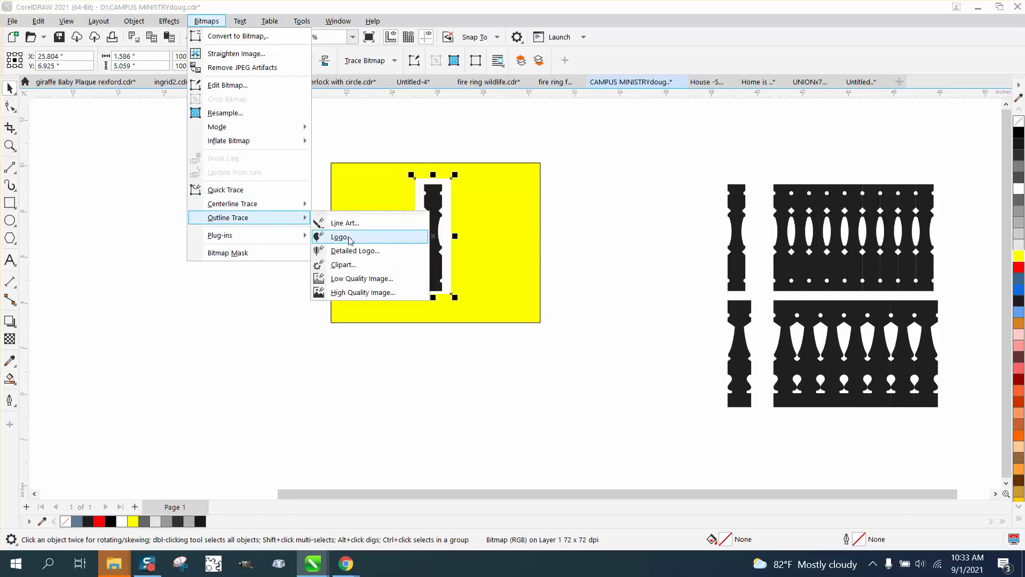
pyautogui.click(345, 266)
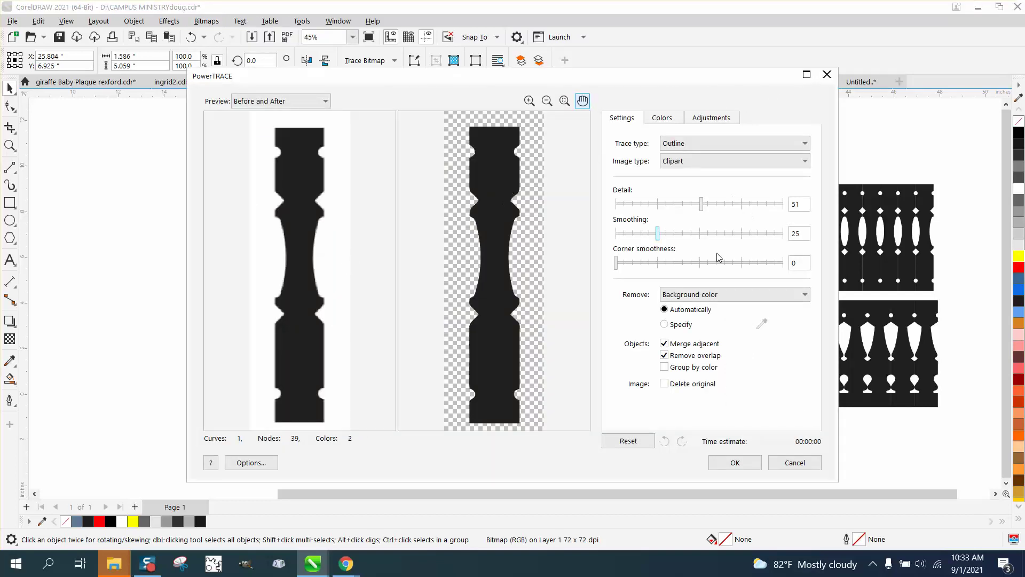
# Accept the trace, delete the original bitmap, and move the traced curve left onto the rectangle
pyautogui.click(733, 462)
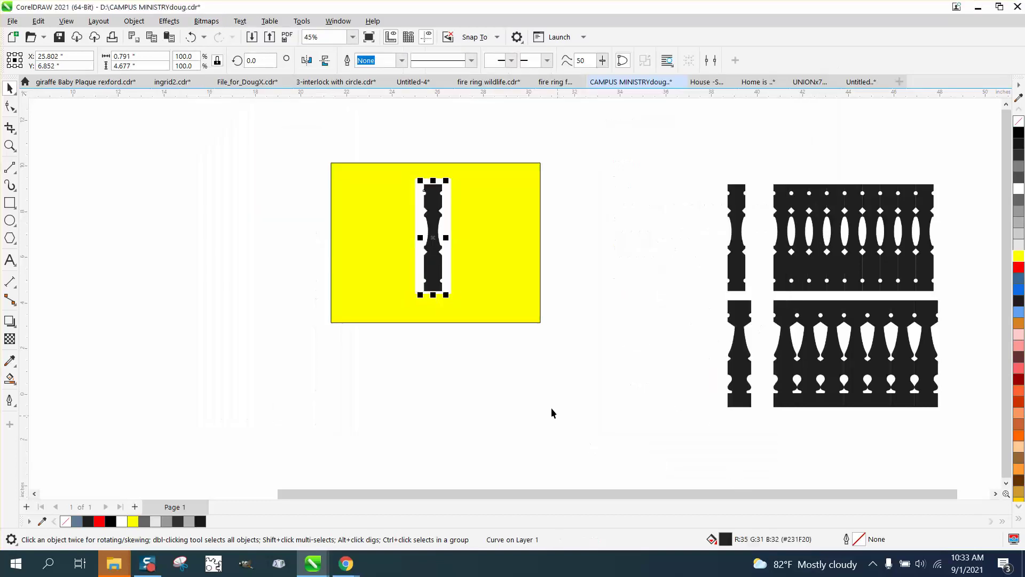
pyautogui.moveTo(434, 250); pyautogui.dragTo(491, 263)
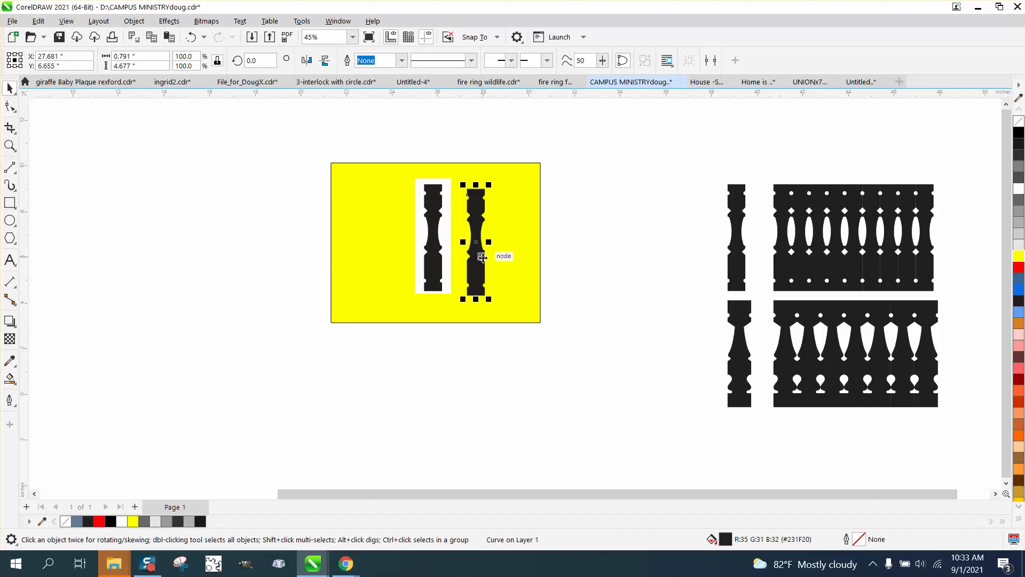
pyautogui.click(440, 260)
pyautogui.press('Delete')
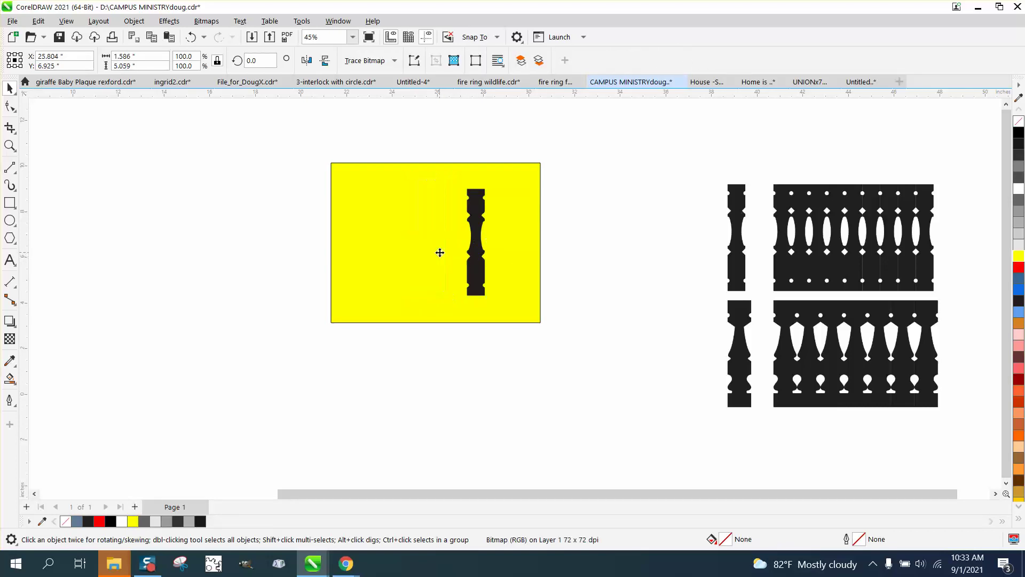
pyautogui.click(471, 253)
pyautogui.moveTo(472, 253); pyautogui.dragTo(381, 256)
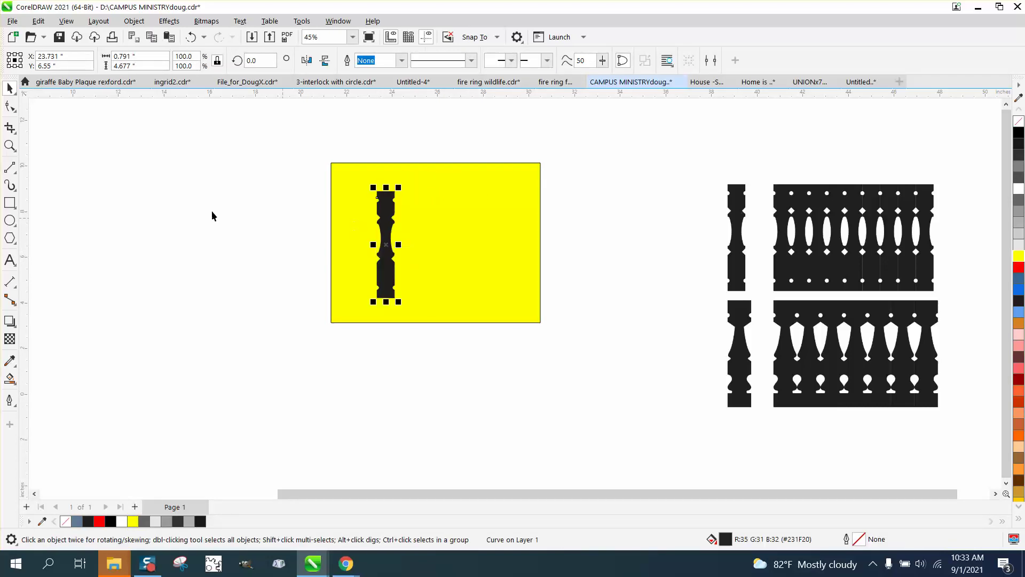
# Zoom in on the traced baluster's top and a reference baluster notch to inspect the trace
pyautogui.click(10, 145)
pyautogui.moveTo(348, 184); pyautogui.dragTo(523, 351)
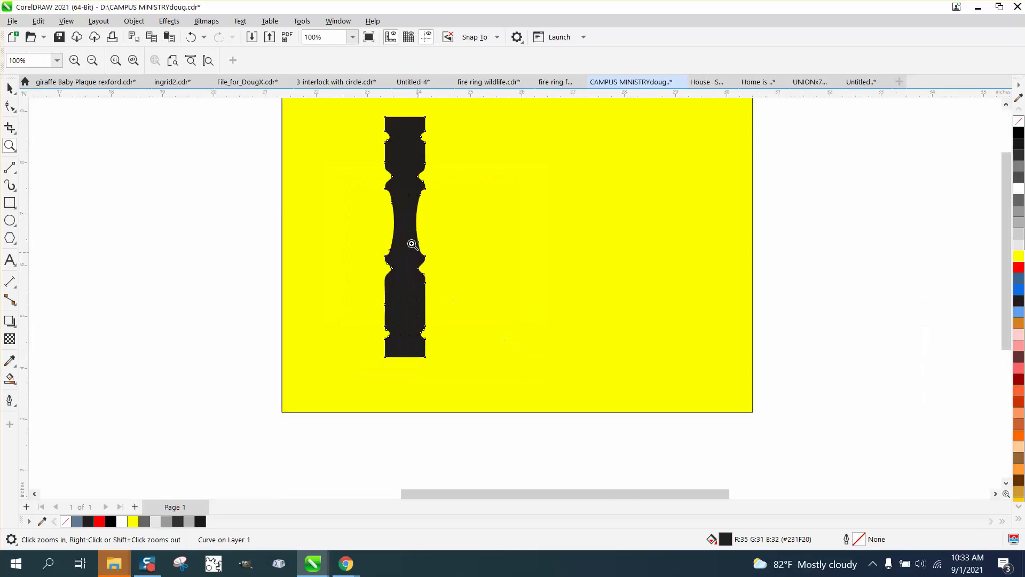
pyautogui.moveTo(371, 105); pyautogui.dragTo(481, 169)
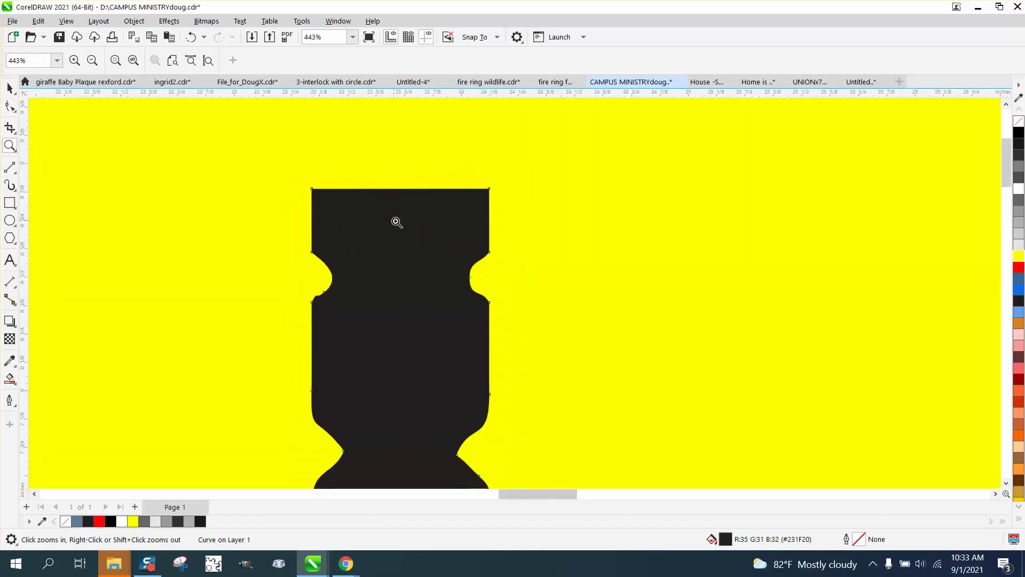
pyautogui.scroll(-2, 422, 232)
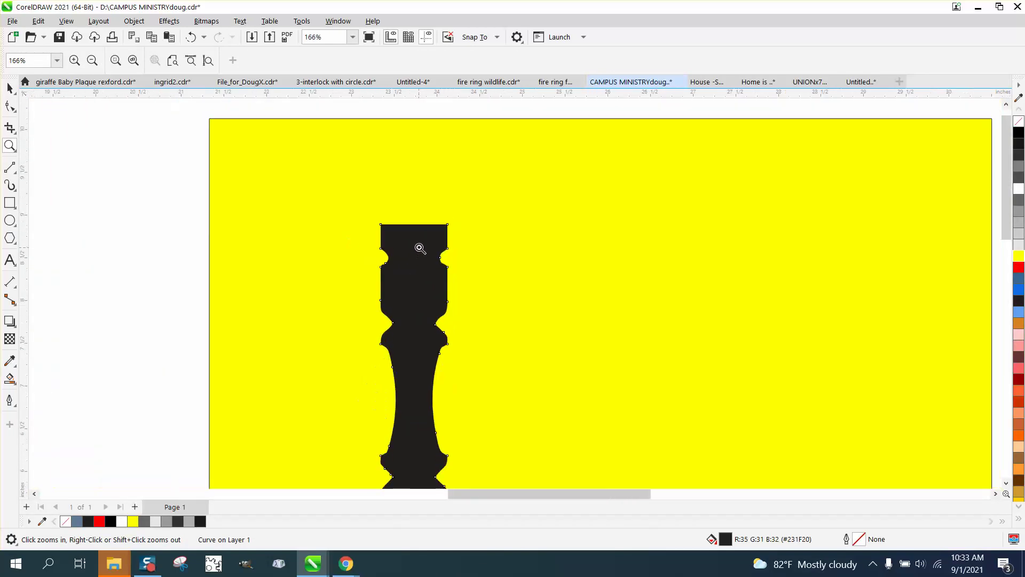
pyautogui.scroll(-3, 420, 249)
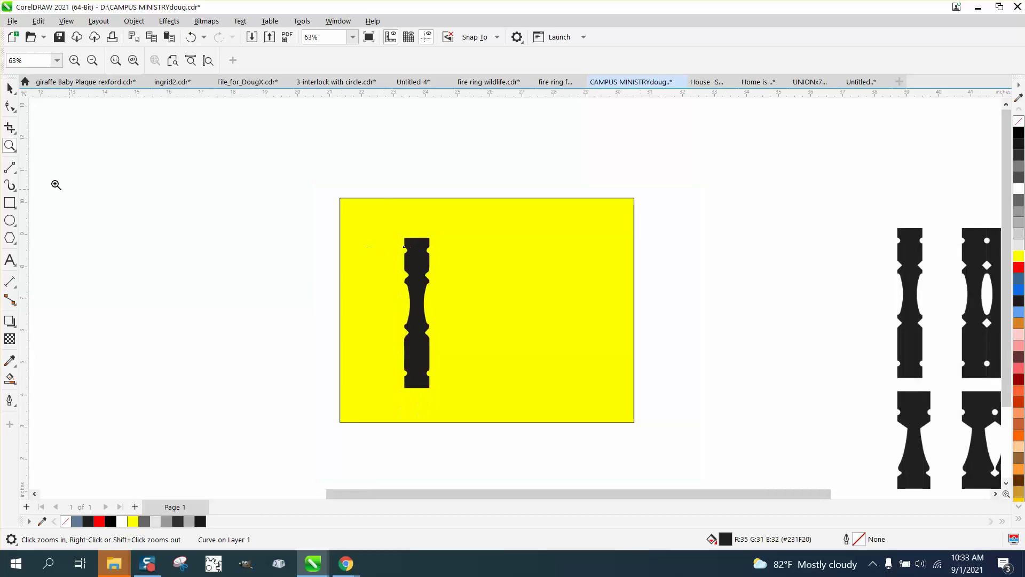
pyautogui.click(11, 89)
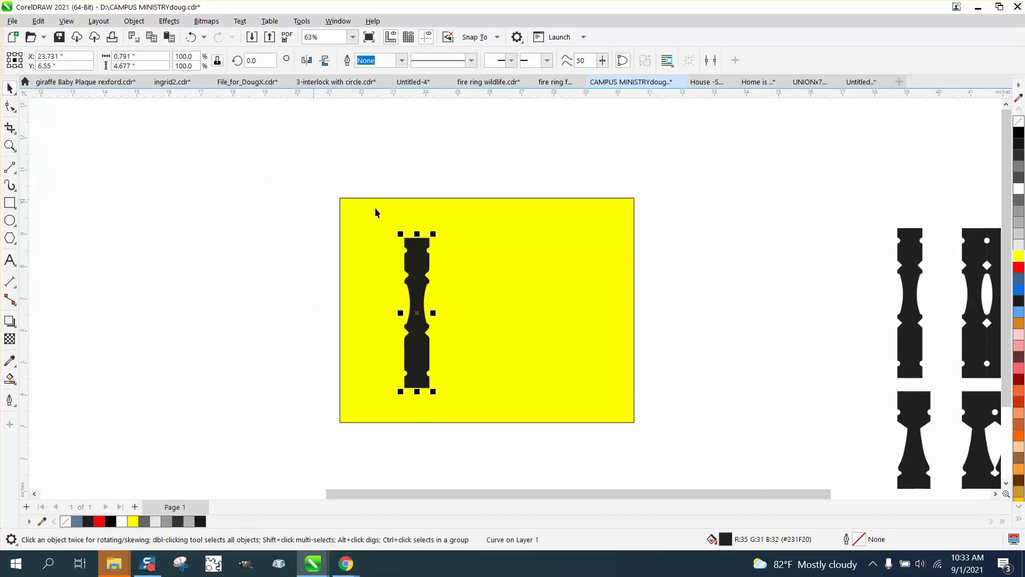
pyautogui.click(18, 152)
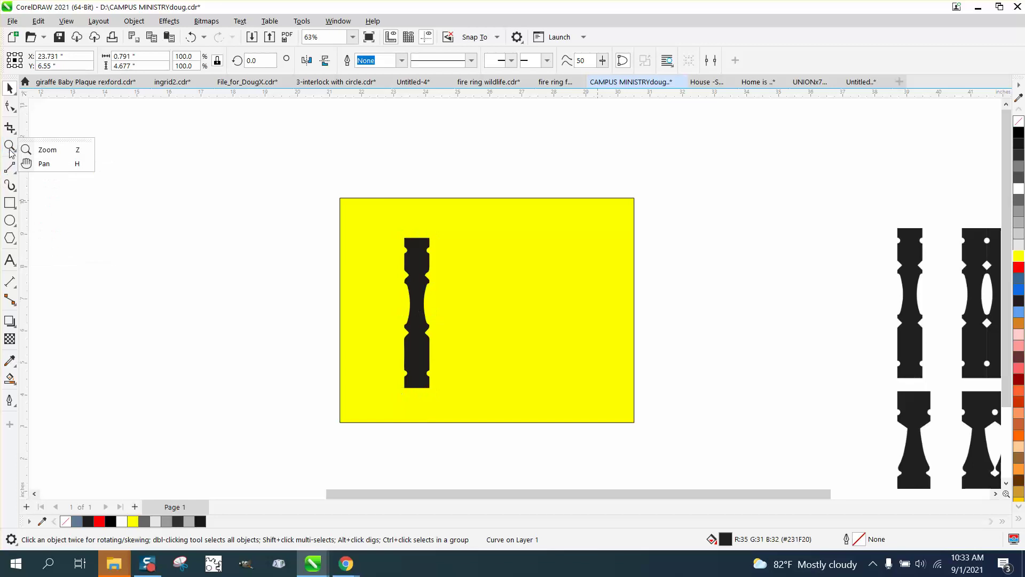
pyautogui.click(47, 149)
pyautogui.moveTo(889, 235); pyautogui.dragTo(950, 256)
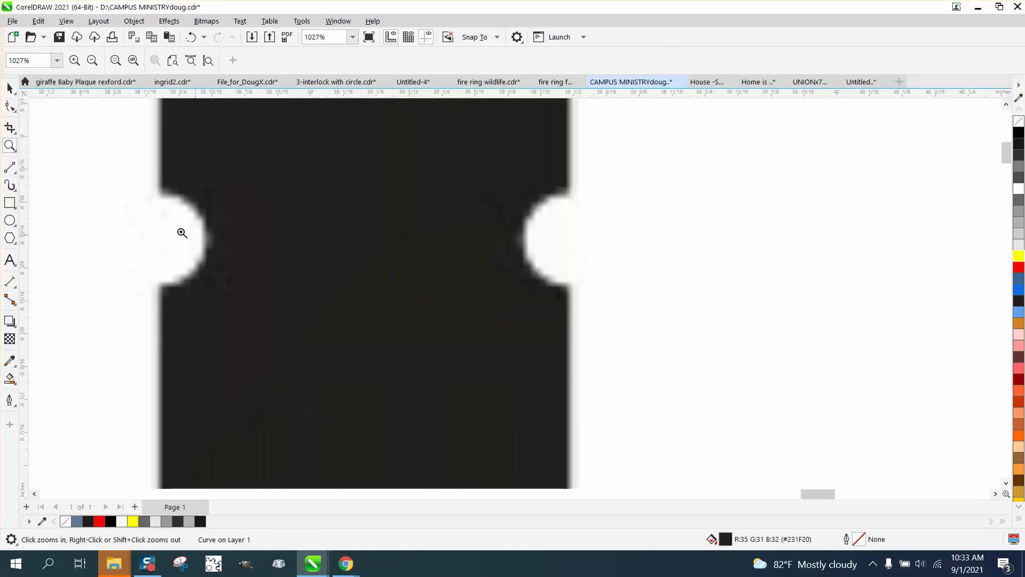
pyautogui.scroll(-10, 406, 258)
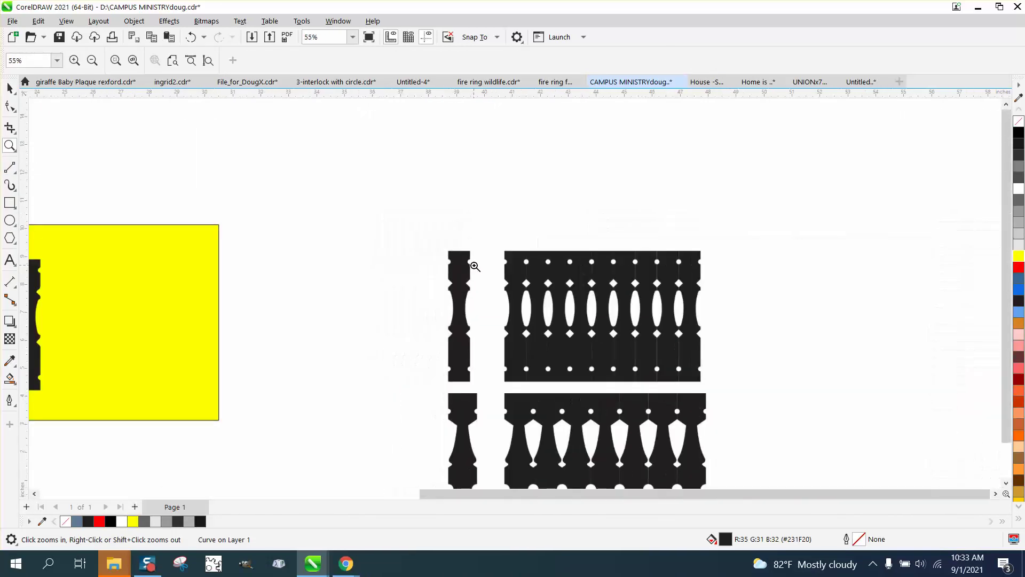
pyautogui.scroll(-2, 475, 266)
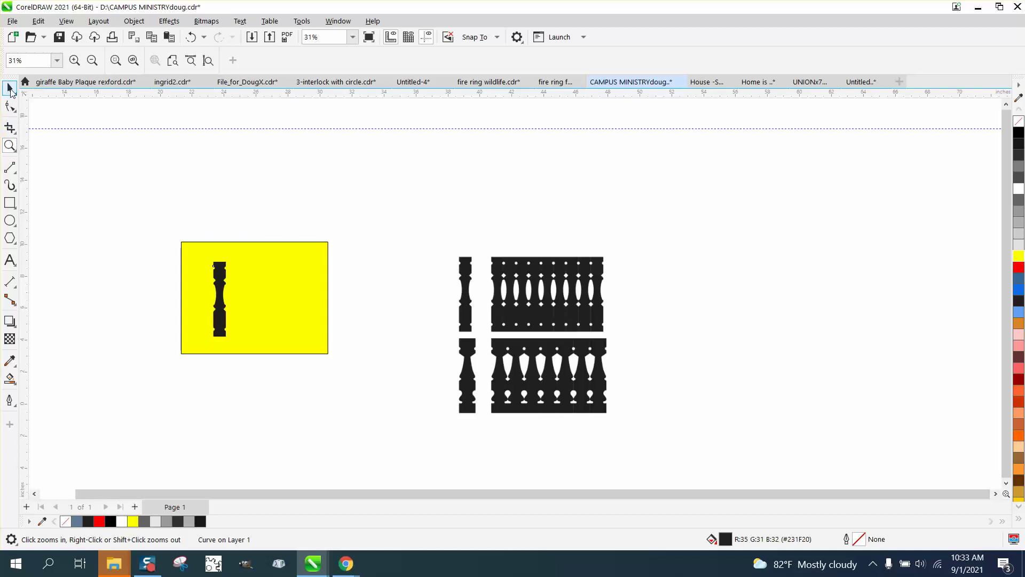
# Move the baluster to 2.5", 2.5" and make it an unfilled black hairline outline
pyautogui.click(10, 88)
pyautogui.hotkey('ctrl', 'z')
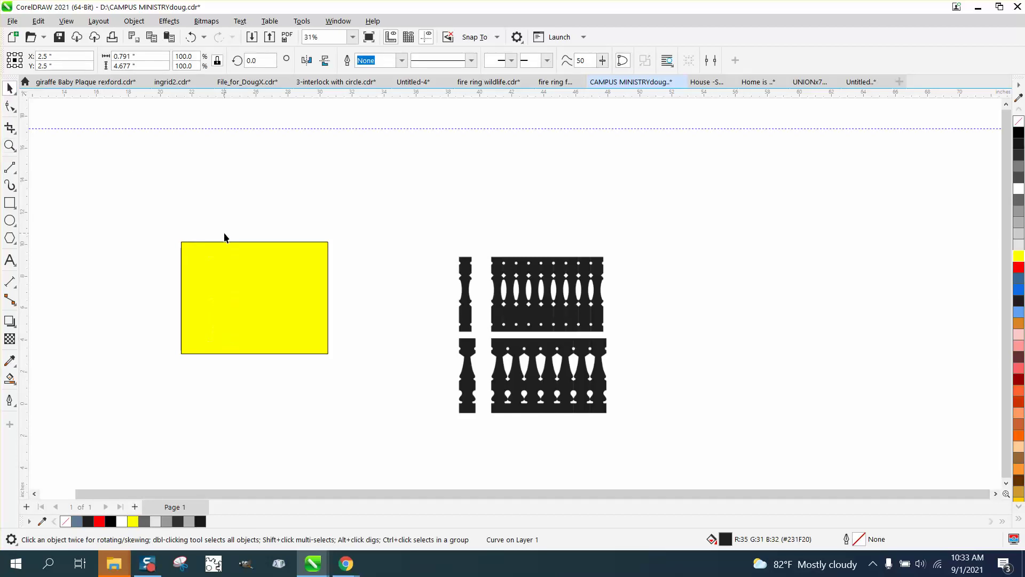
pyautogui.scroll(-2, 283, 240)
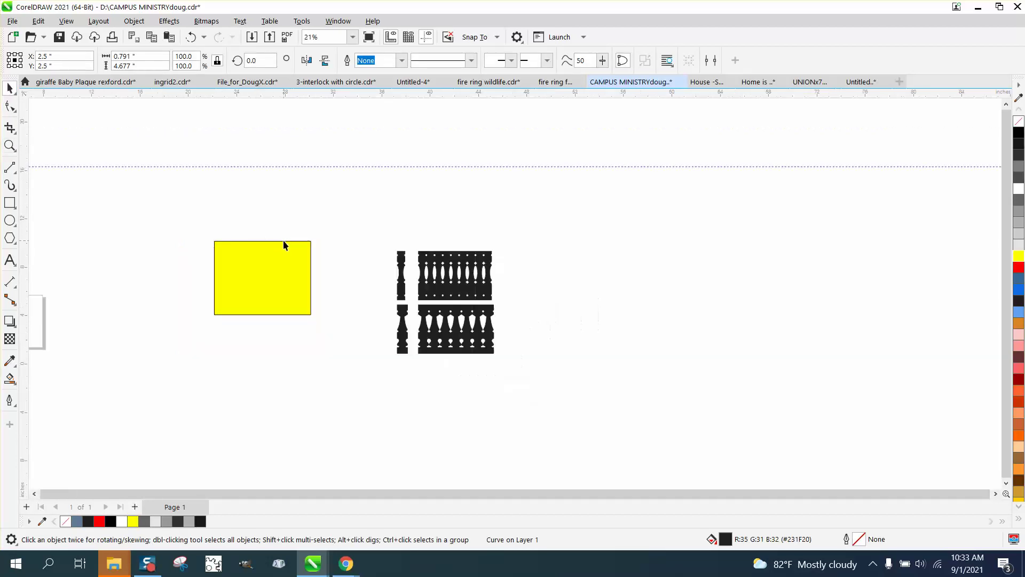
pyautogui.click(9, 145)
pyautogui.moveTo(87, 254); pyautogui.dragTo(196, 321)
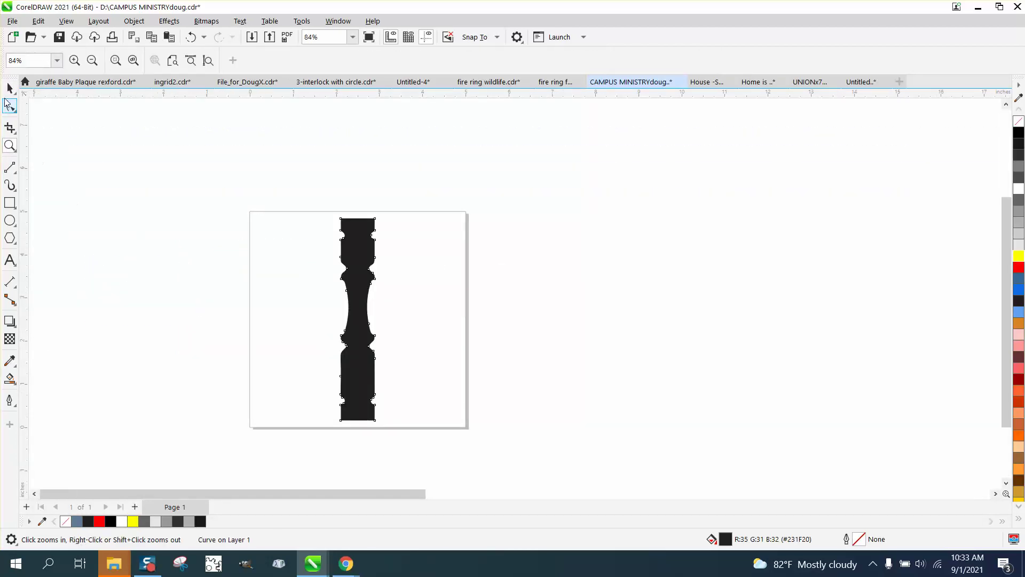
pyautogui.click(10, 88)
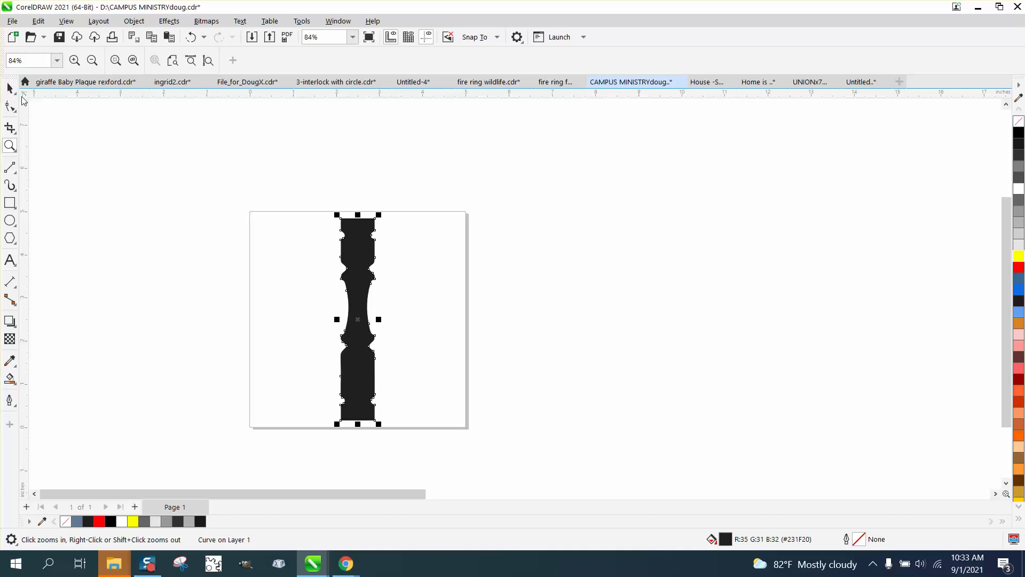
pyautogui.click(1018, 121)
pyautogui.rightClick(1018, 132)
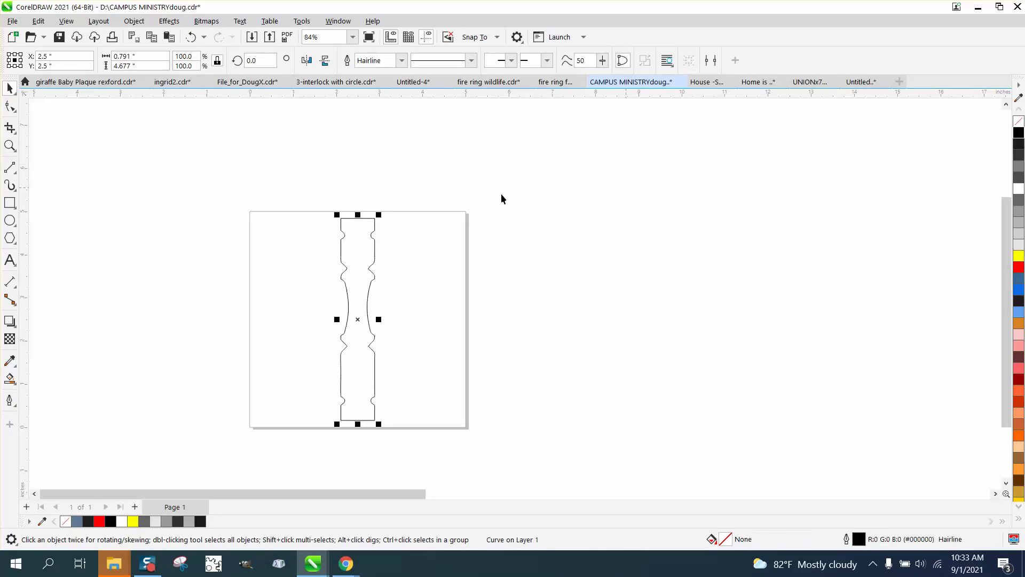
# Draw a vertical 2-Point Line and centre it on the page through the baluster
pyautogui.click(17, 174)
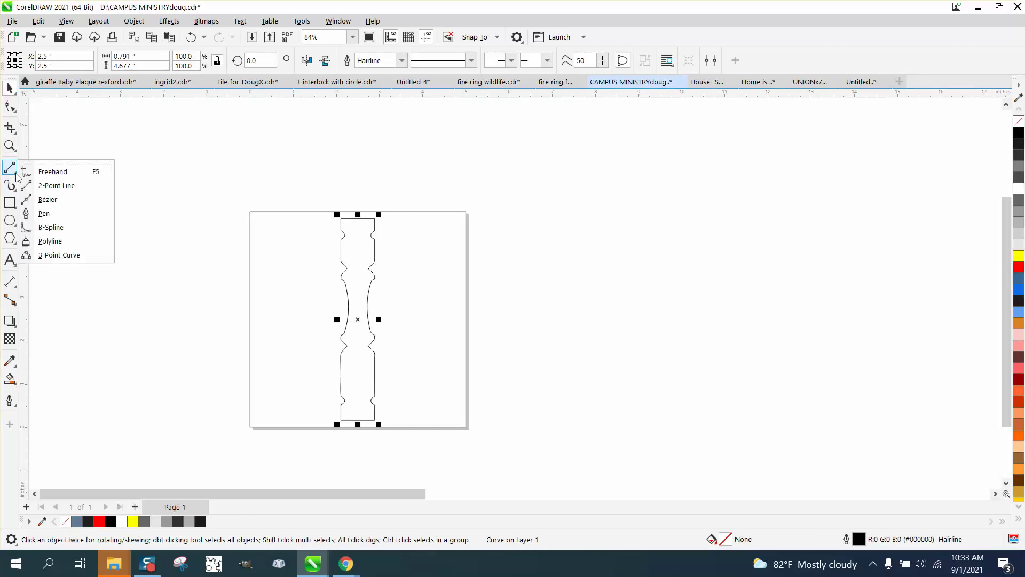
pyautogui.click(60, 184)
pyautogui.moveTo(189, 148); pyautogui.dragTo(201, 443)
pyautogui.press('p')
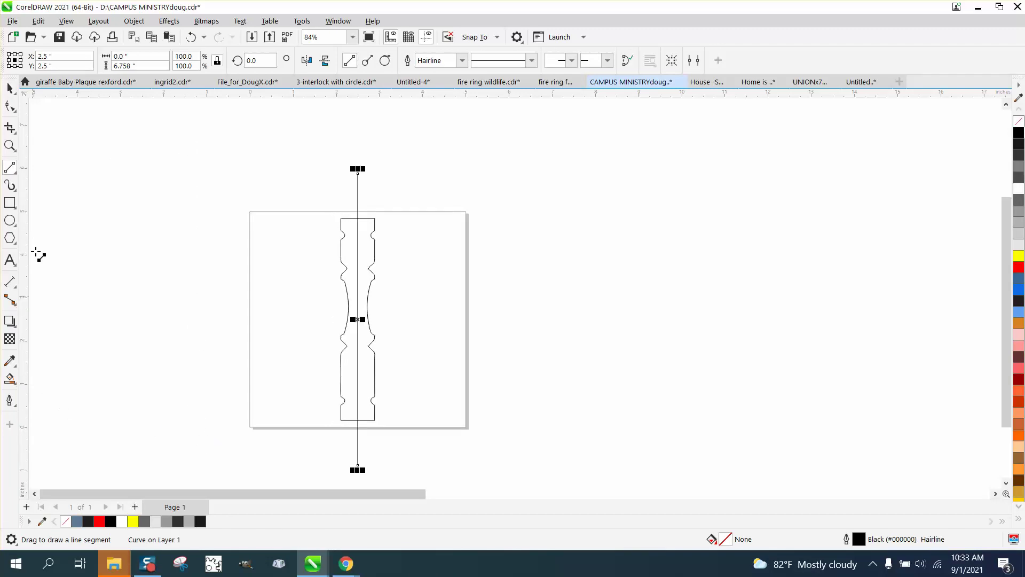
pyautogui.click(10, 145)
pyautogui.moveTo(383, 266); pyautogui.dragTo(465, 298)
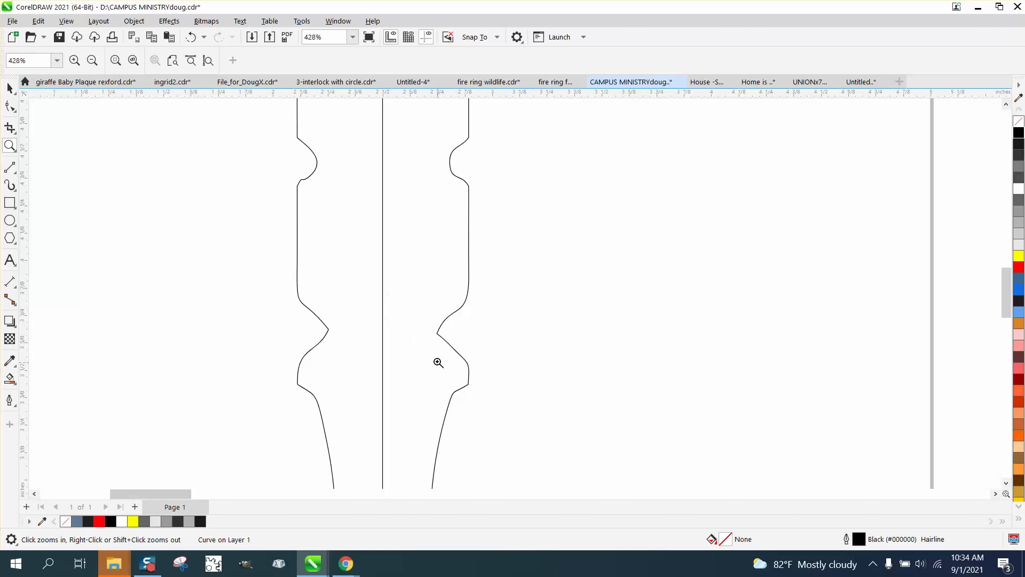
# Smooth the baluster's left-edge notch using the Smooth tool with a 0.5" nib
pyautogui.click(15, 111)
pyautogui.click(54, 126)
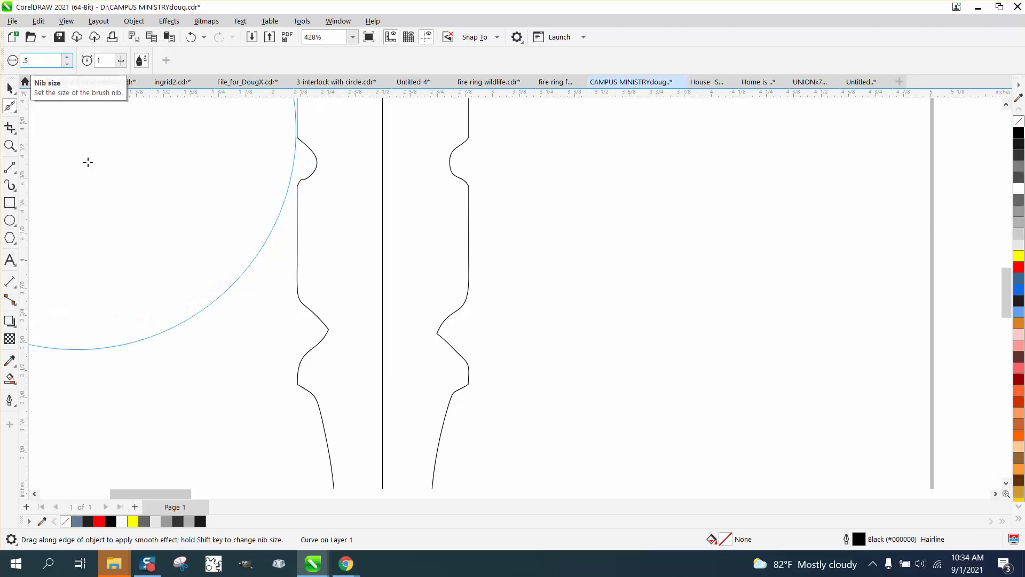
pyautogui.press('Return')
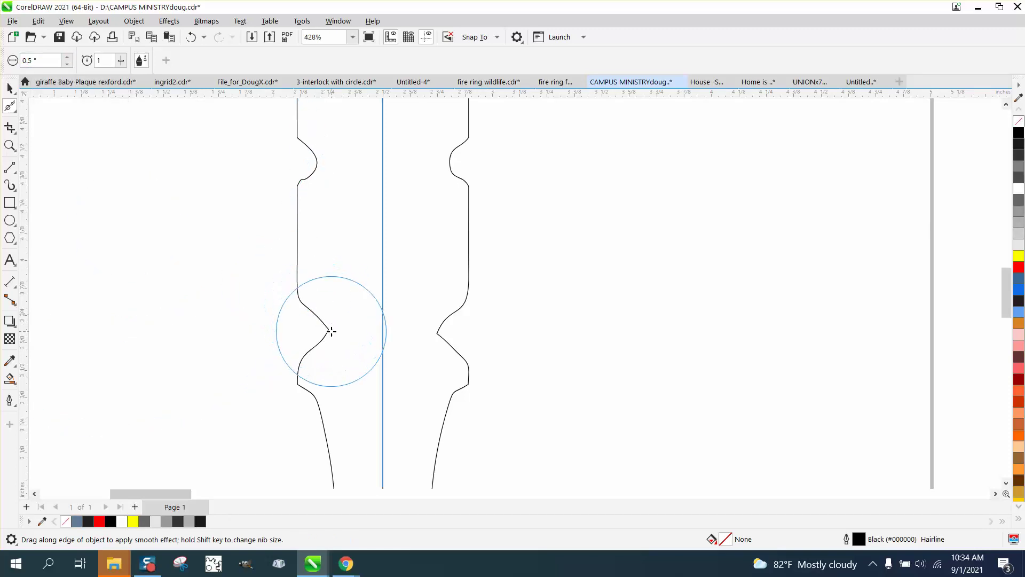
pyautogui.moveTo(314, 328)
pyautogui.mouseDown()
pyautogui.moveTo(332, 329)
pyautogui.moveTo(305, 389)
pyautogui.moveTo(320, 320)
pyautogui.moveTo(346, 335)
pyautogui.mouseUp()
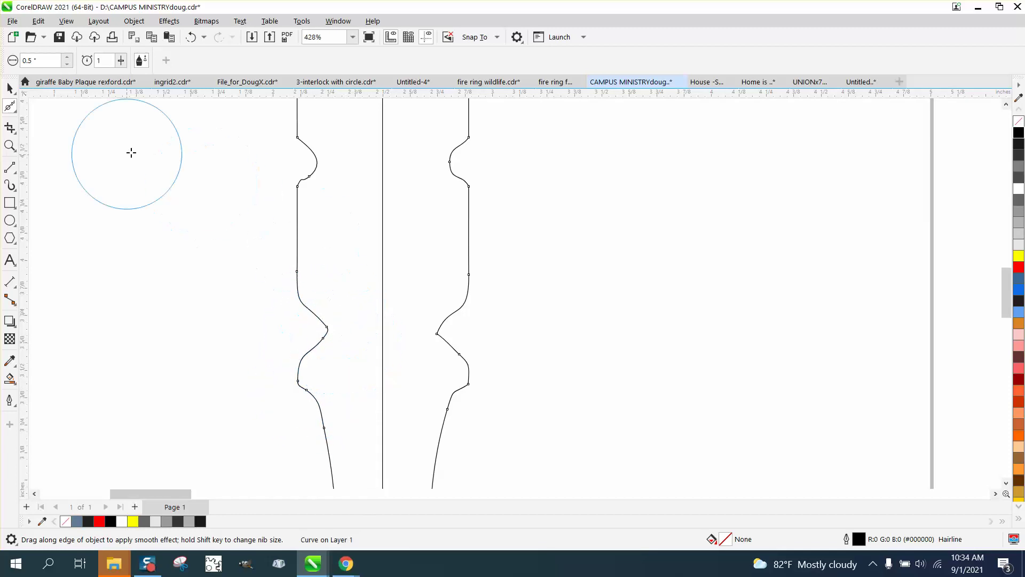
# Draw a small circle and scale it to about 84% over the baluster's upper left notch
pyautogui.click(9, 220)
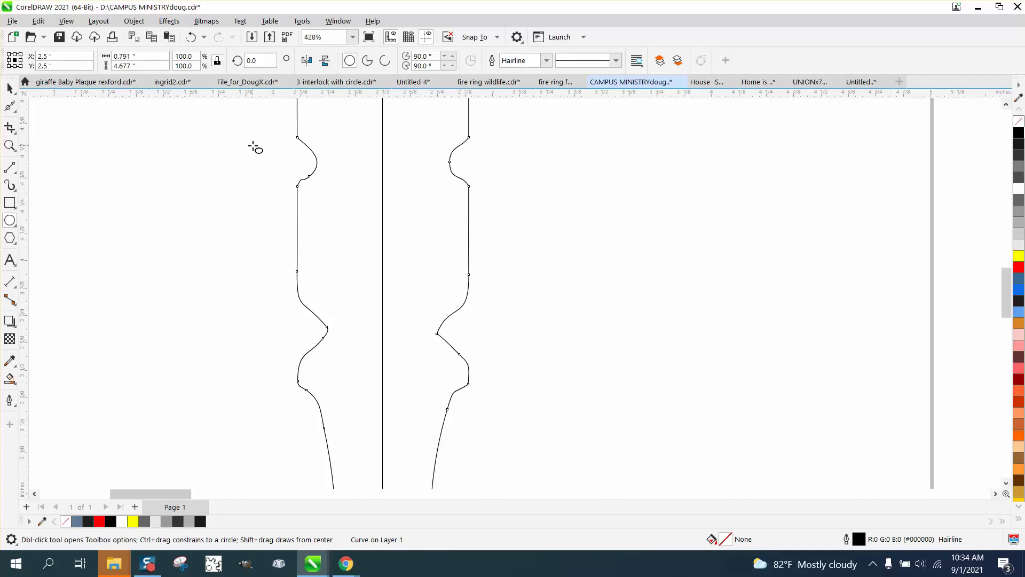
pyautogui.moveTo(262, 141); pyautogui.dragTo(203, 199)
pyautogui.click(10, 88)
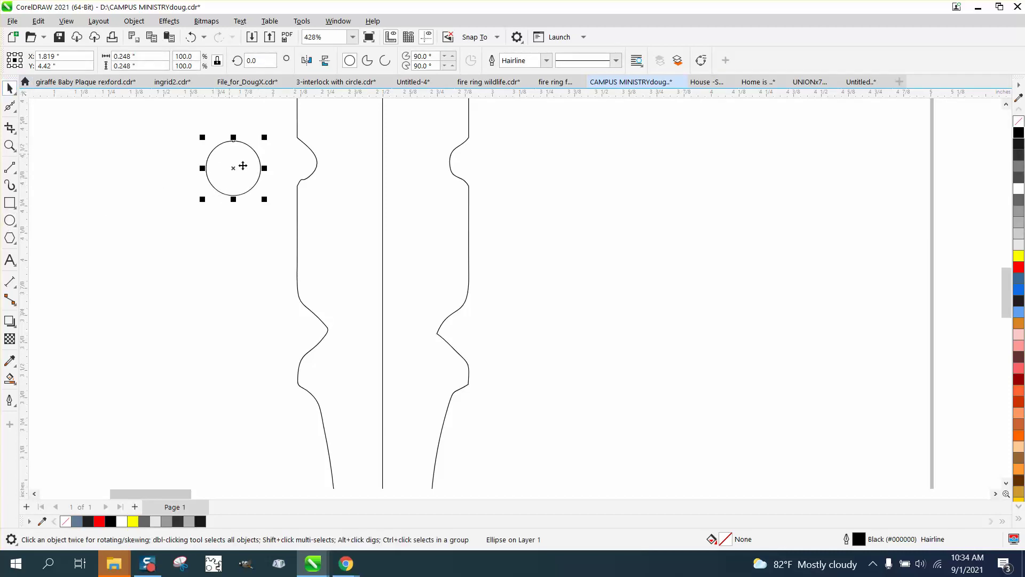
pyautogui.moveTo(235, 168); pyautogui.dragTo(306, 165)
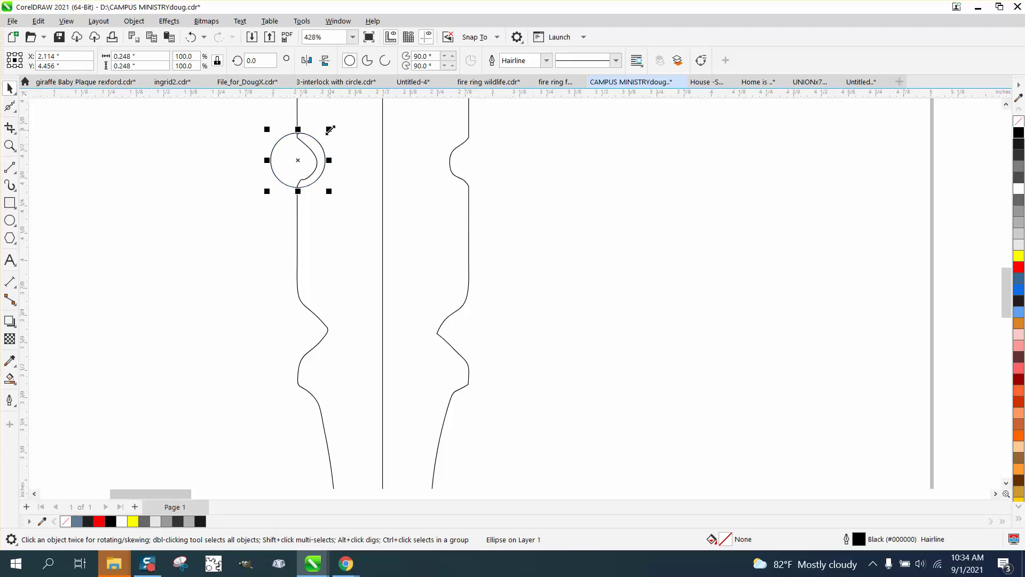
pyautogui.moveTo(330, 130); pyautogui.dragTo(324, 134)
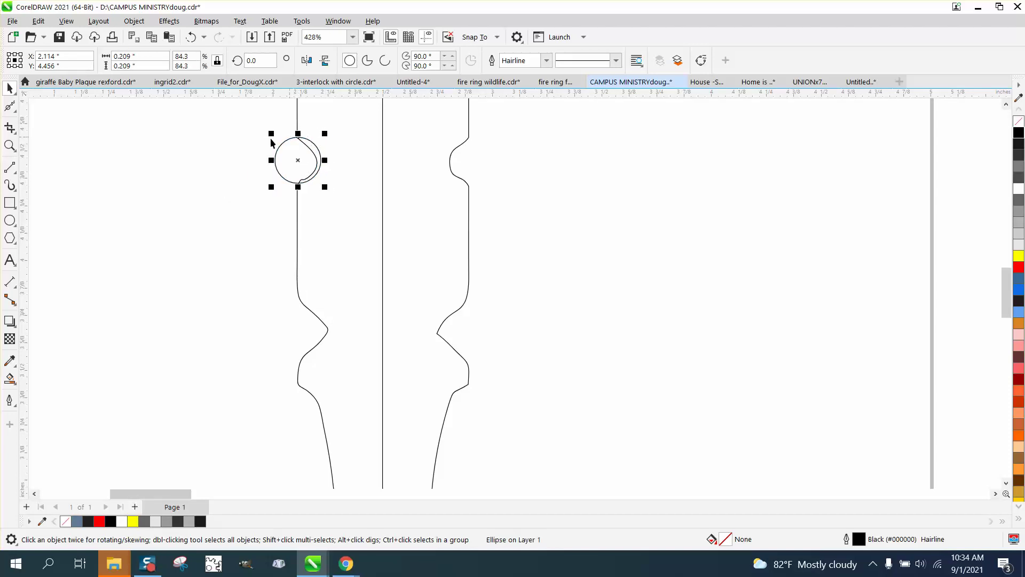
pyautogui.click(208, 157)
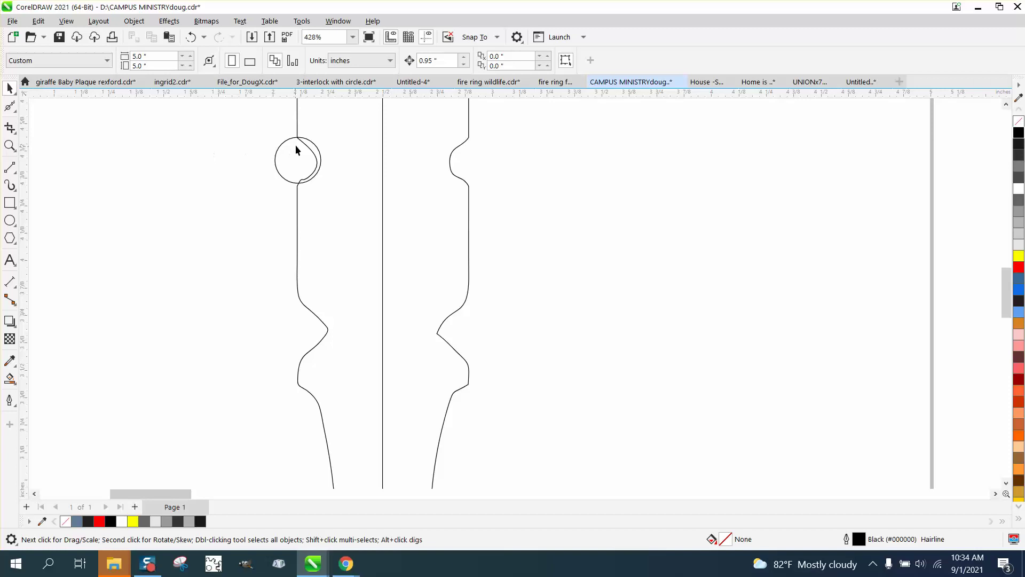
# Drag a vertical guideline to where the circle meets the baluster edge
pyautogui.click(10, 146)
pyautogui.moveTo(249, 127); pyautogui.dragTo(551, 261)
pyautogui.click(9, 89)
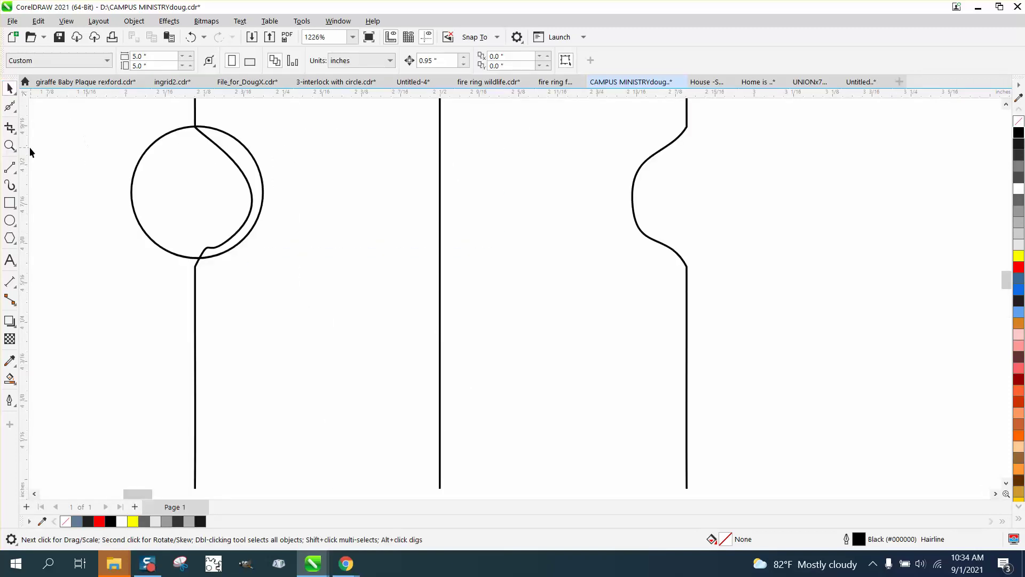
pyautogui.moveTo(29, 149); pyautogui.dragTo(196, 128)
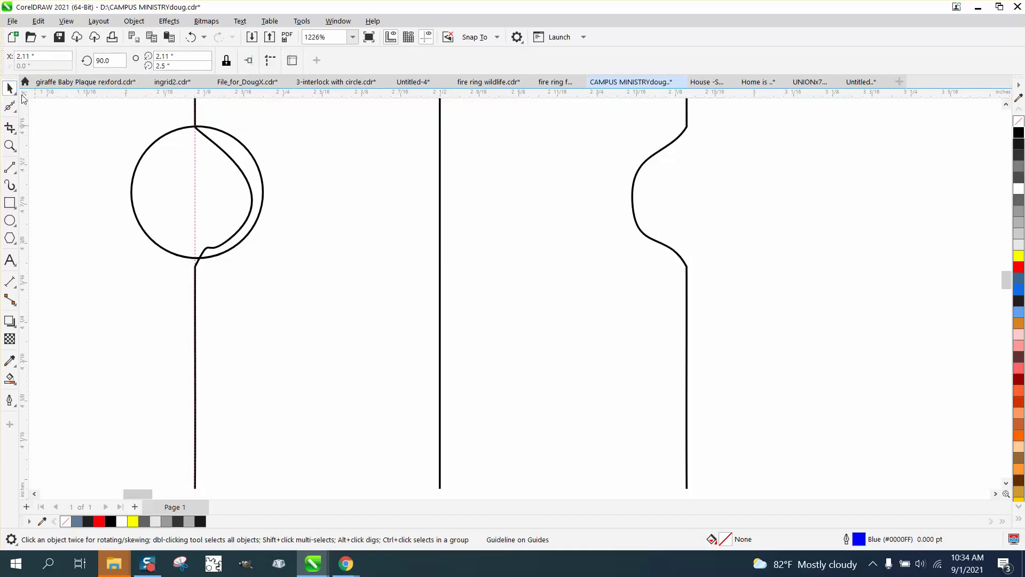
# Set the nudge distance to .001" and nudge the circle left once
pyautogui.click(245, 151)
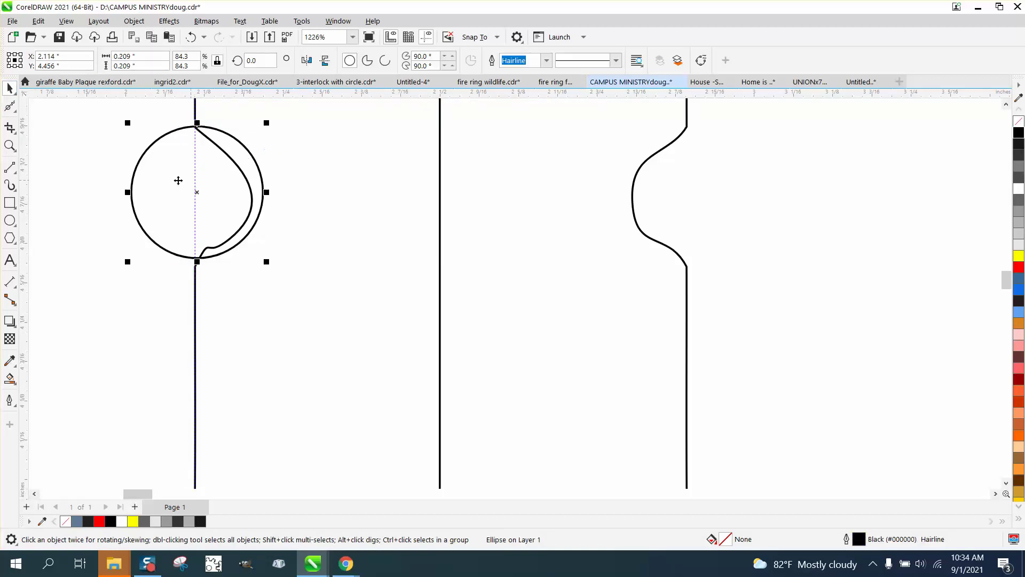
pyautogui.click(107, 163)
pyautogui.click(426, 62)
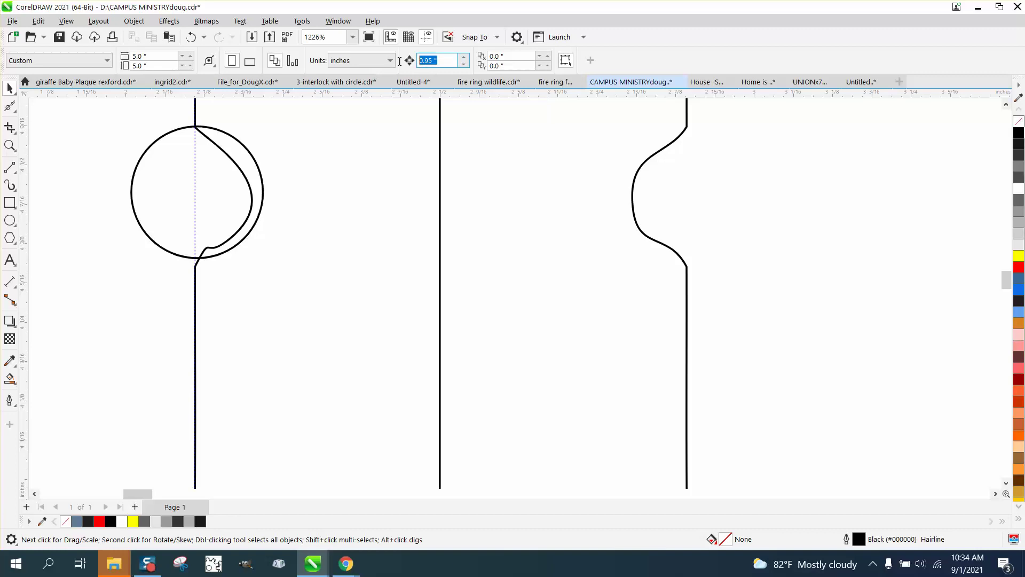
pyautogui.write('.001')
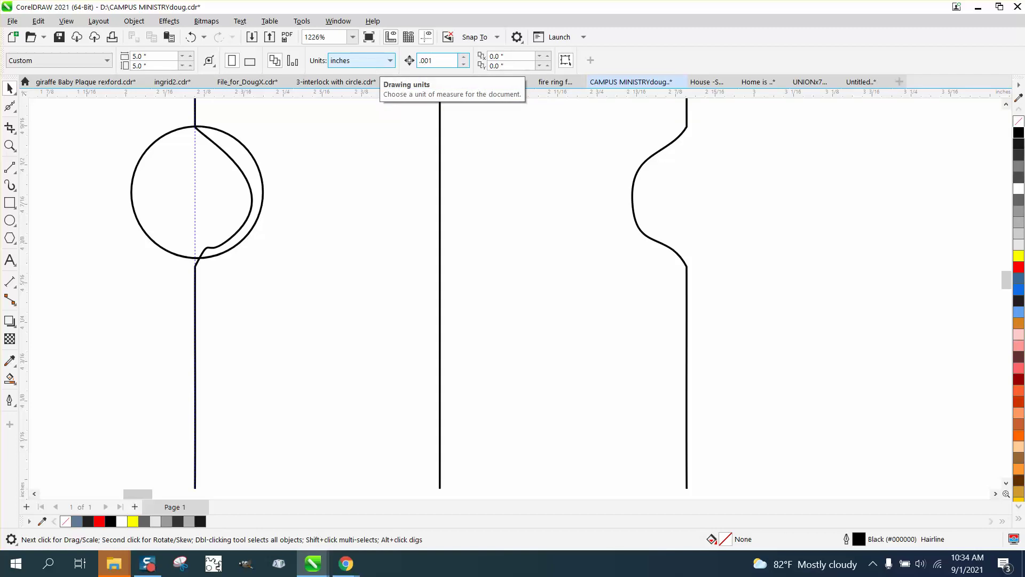
pyautogui.click(260, 177)
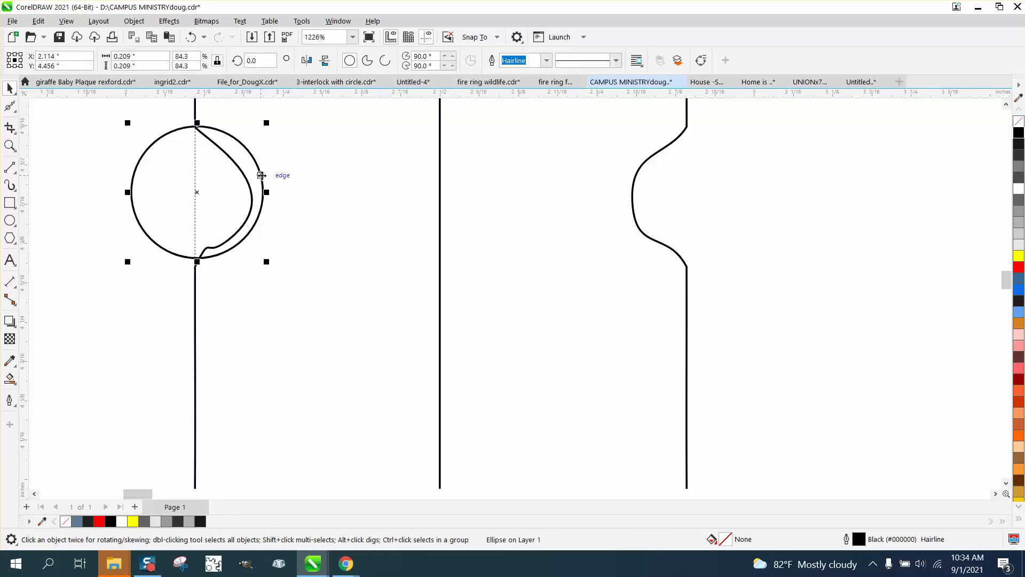
pyautogui.press('Left')
pyautogui.press('Left')
pyautogui.press('Left')
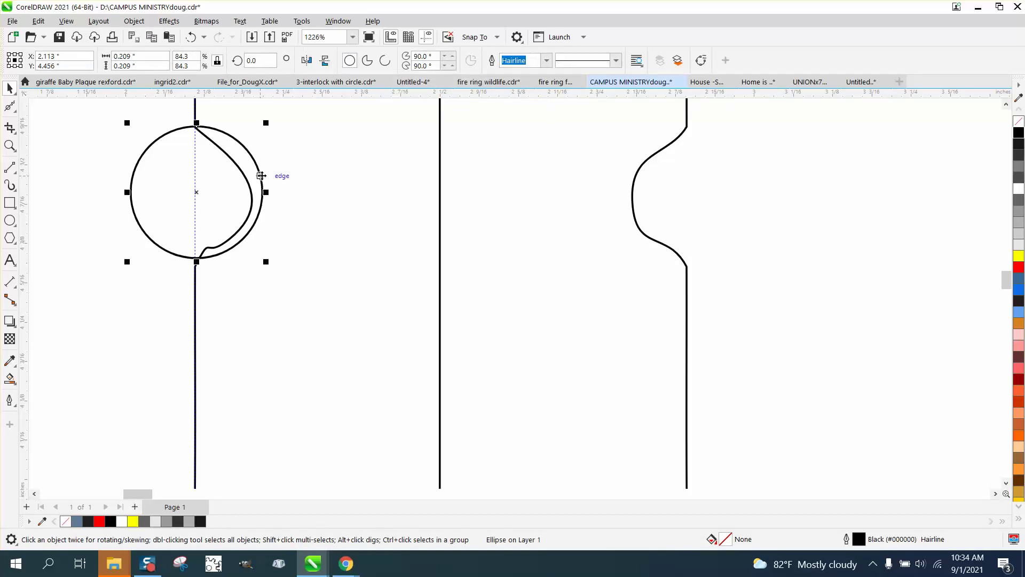
# Trim away the inner curve and the circle's left half with Virtual Segment Delete
pyautogui.click(10, 128)
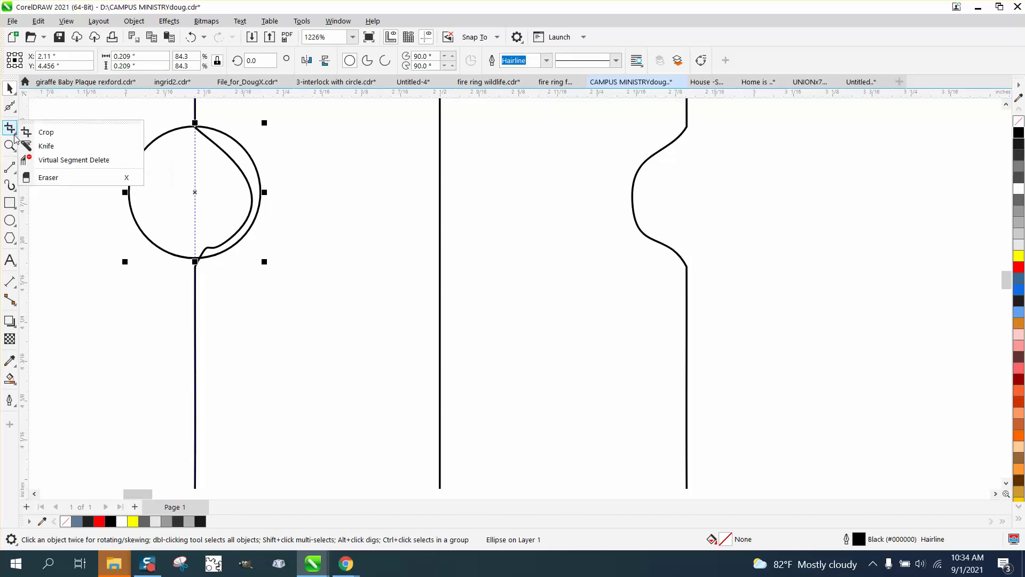
pyautogui.click(100, 160)
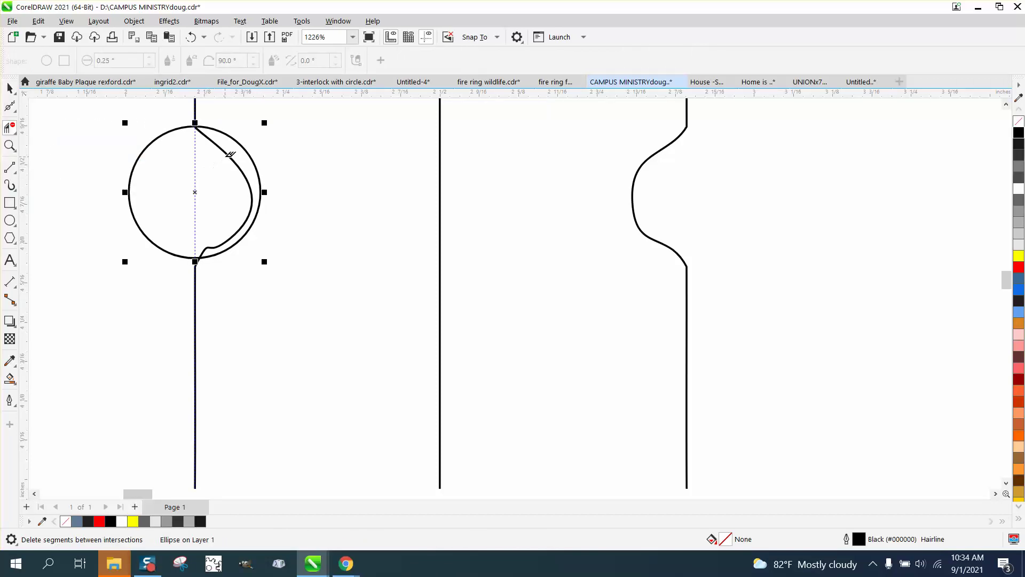
pyautogui.click(229, 151)
pyautogui.click(150, 145)
pyautogui.scroll(-2, 172, 183)
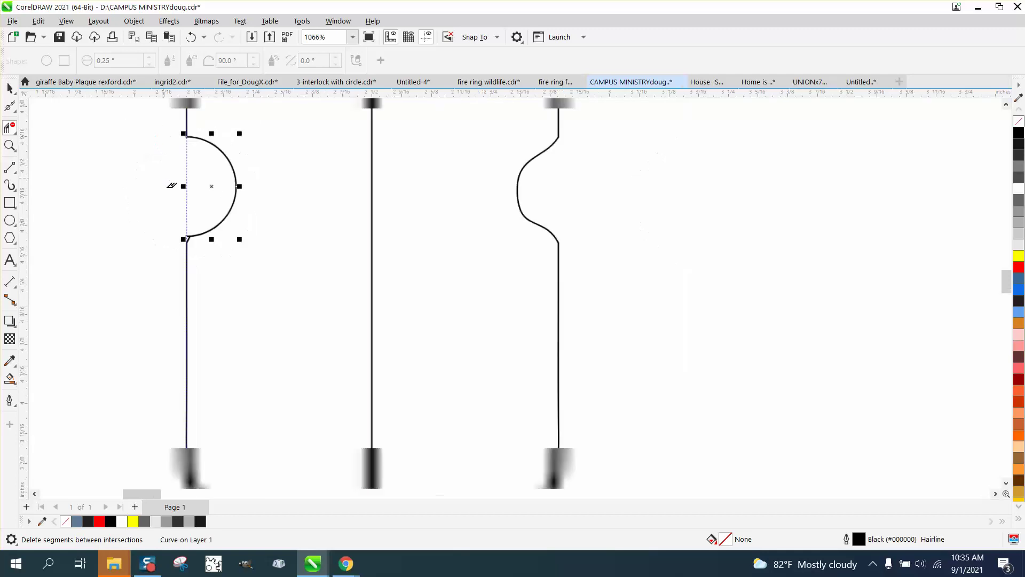
# Snap the angled top node onto the arc's end and delete the extra node to straighten the edge
pyautogui.click(10, 146)
pyautogui.moveTo(156, 140); pyautogui.dragTo(249, 280)
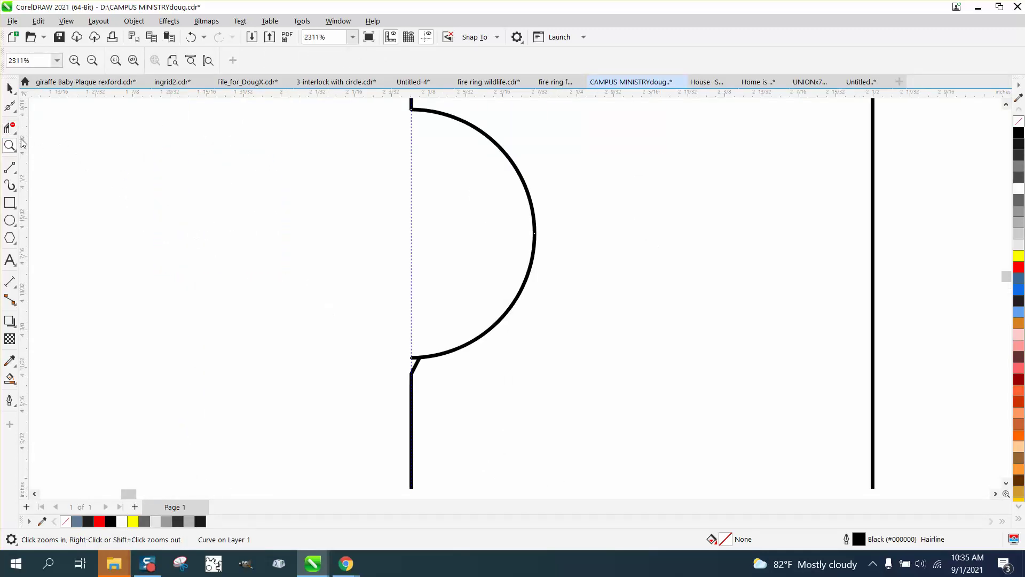
pyautogui.moveTo(501, 421); pyautogui.dragTo(506, 425)
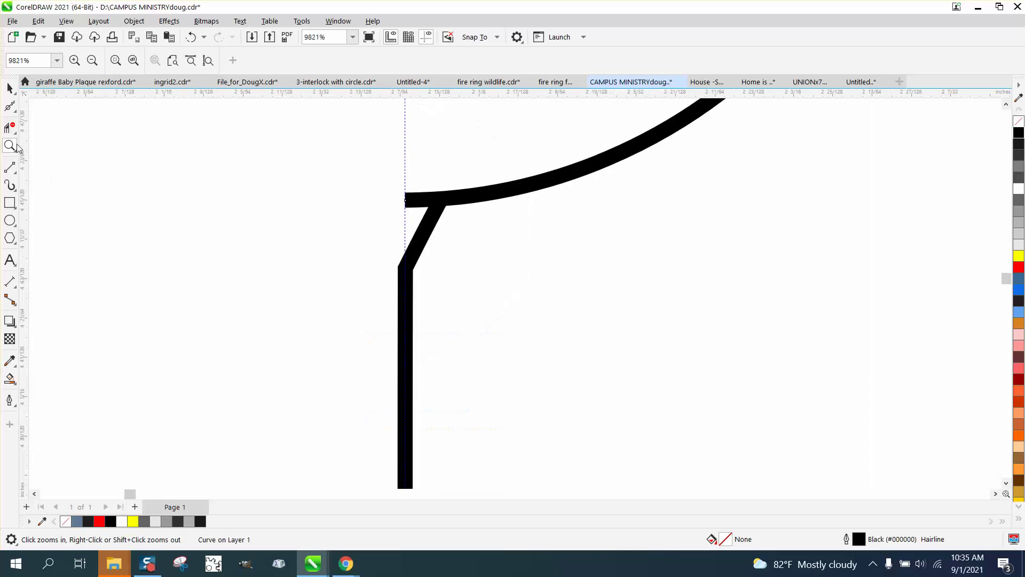
pyautogui.click(20, 113)
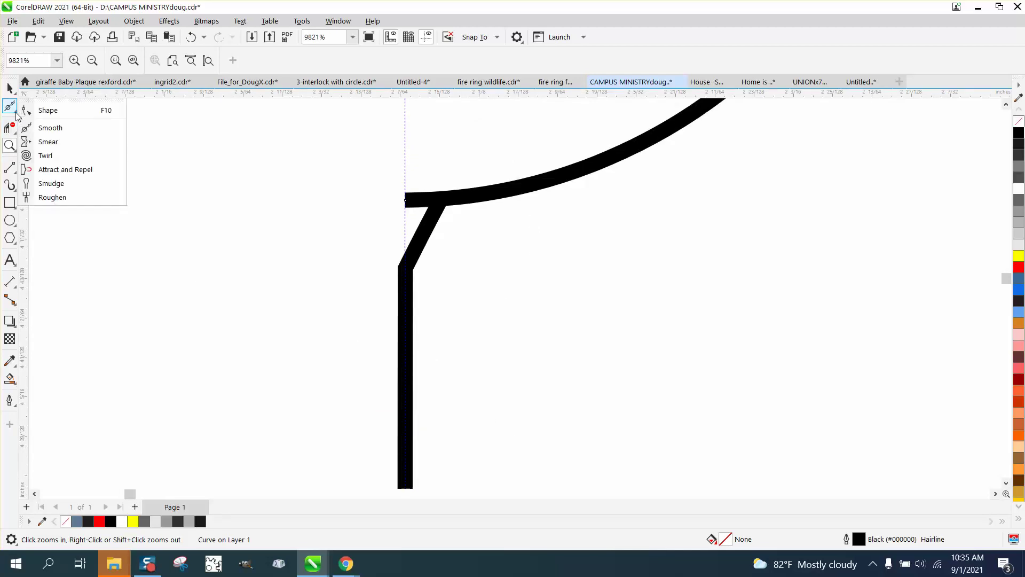
pyautogui.click(46, 107)
pyautogui.click(406, 274)
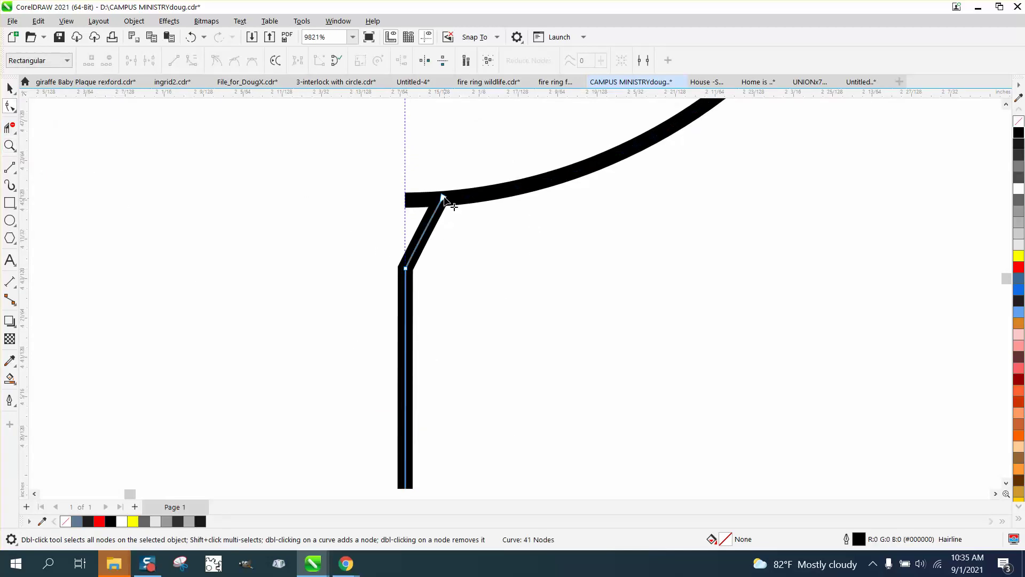
pyautogui.moveTo(442, 201); pyautogui.dragTo(407, 198)
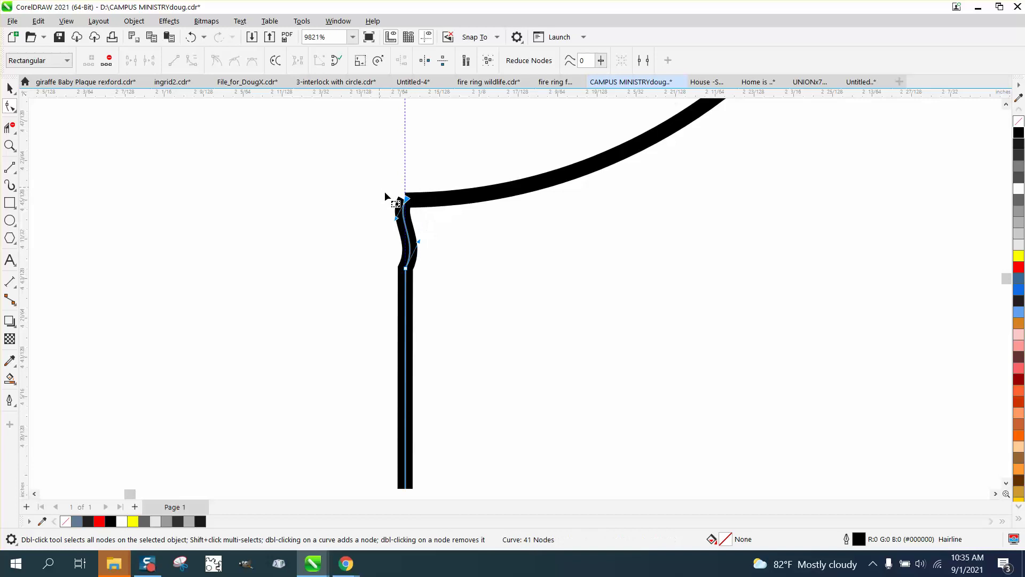
pyautogui.moveTo(378, 258); pyautogui.dragTo(425, 281)
pyautogui.press('Delete')
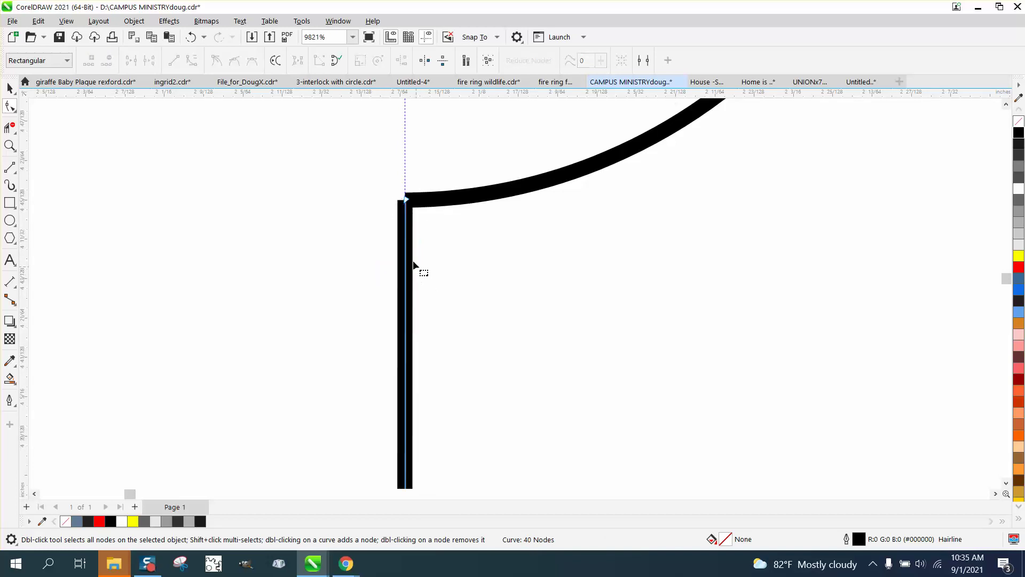
pyautogui.moveTo(446, 233); pyautogui.dragTo(446, 233)
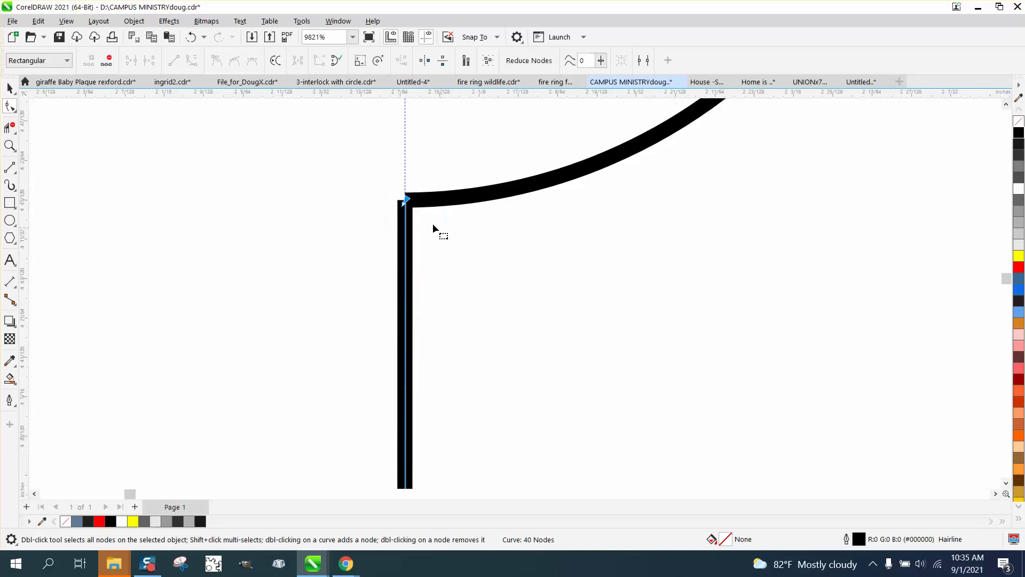
pyautogui.click(338, 21)
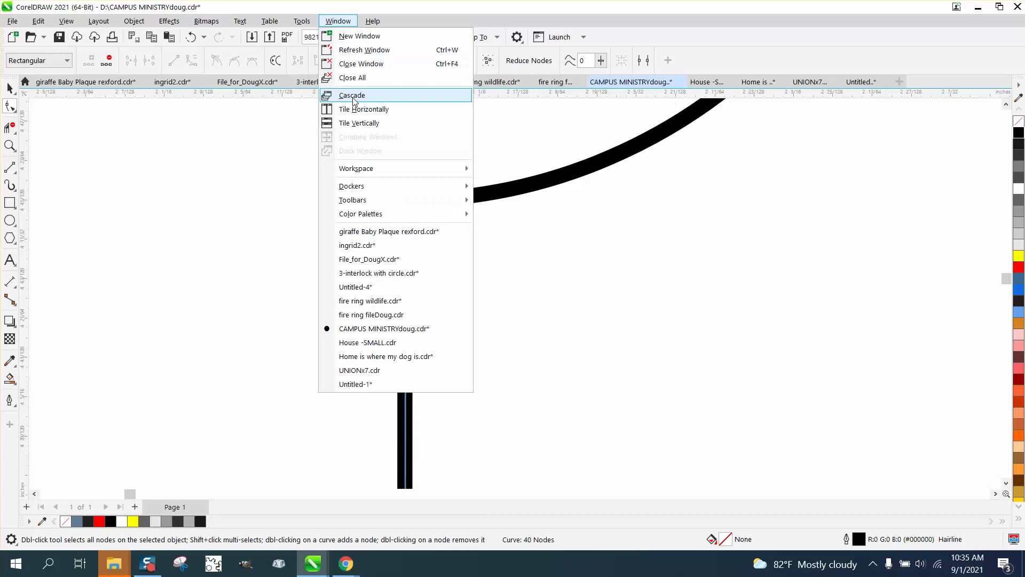
# Brush-smooth the sharp corner on the left curve's lower section
pyautogui.click(286, 165)
pyautogui.scroll(3, 264, 166)
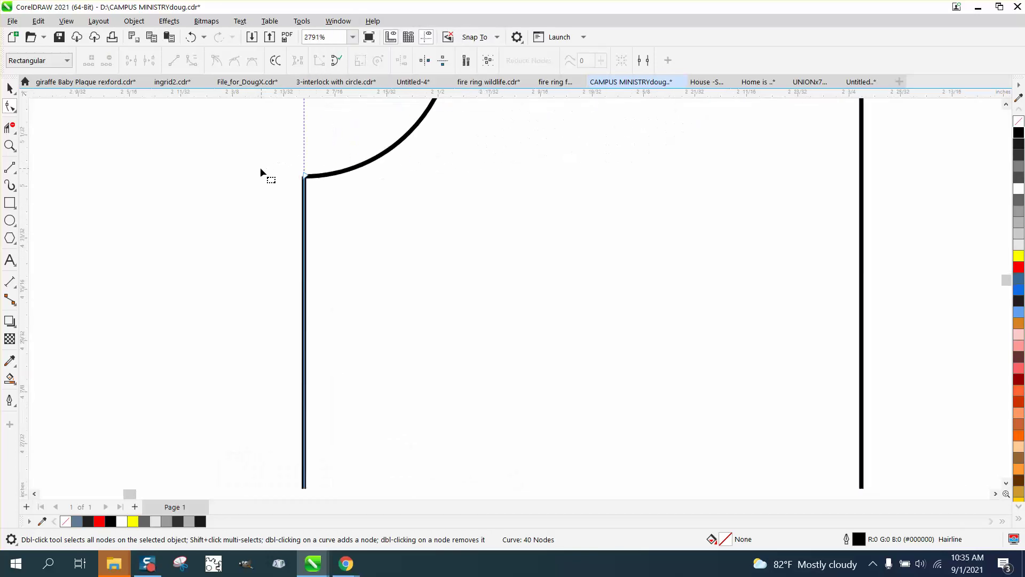
pyautogui.scroll(-6, 259, 170)
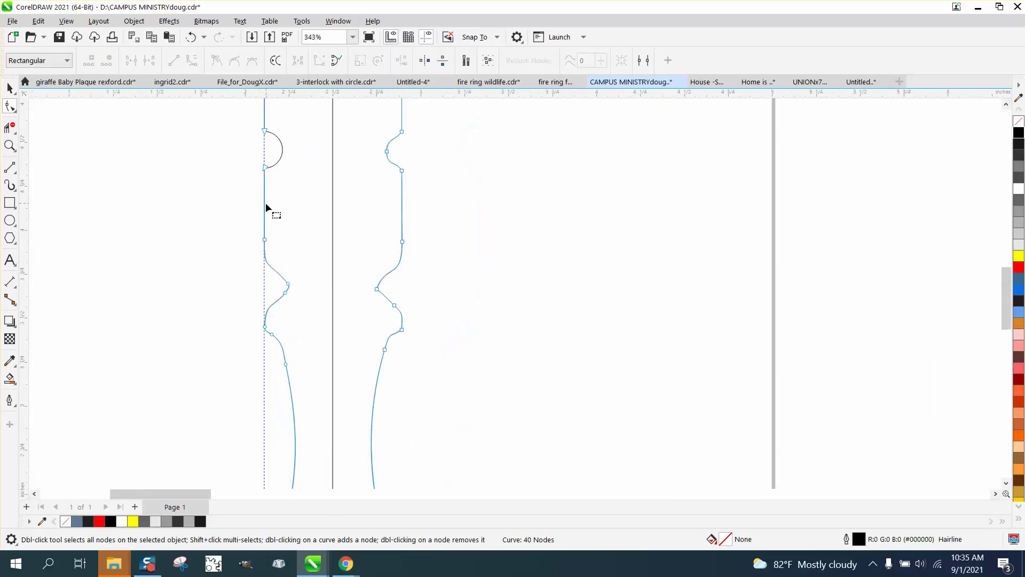
pyautogui.scroll(-1, 269, 221)
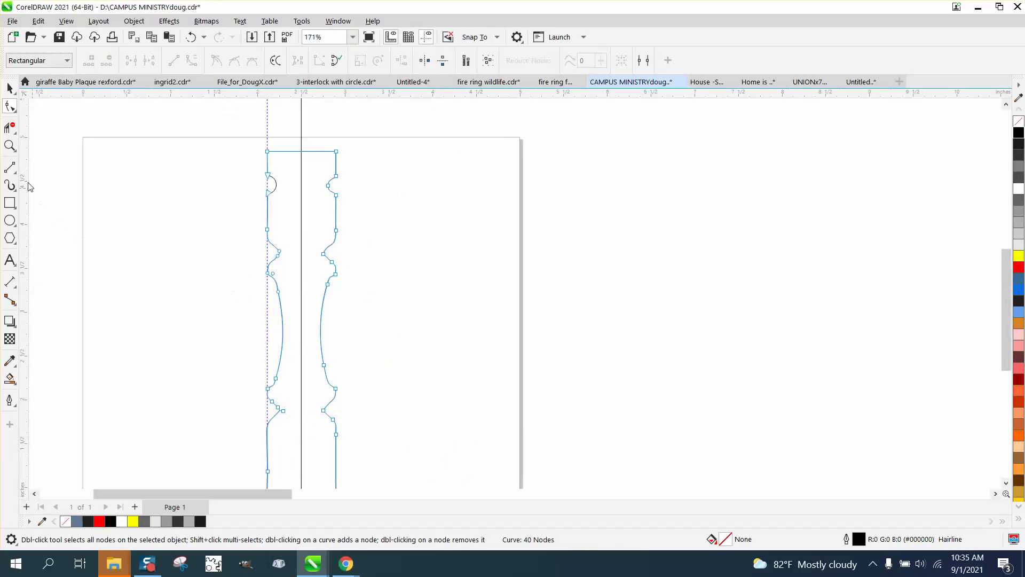
pyautogui.click(9, 145)
pyautogui.moveTo(241, 349); pyautogui.dragTo(366, 436)
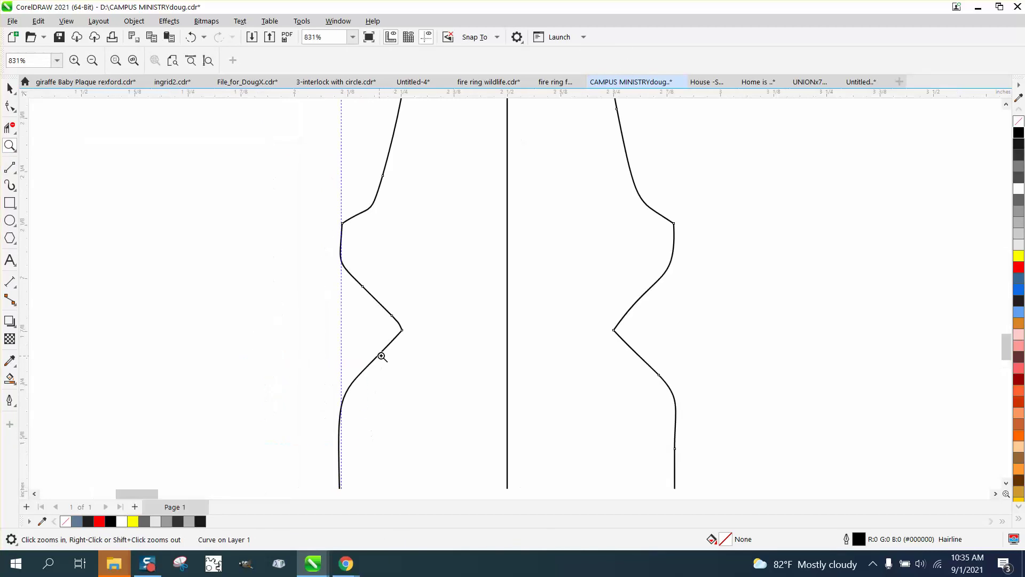
pyautogui.click(10, 106)
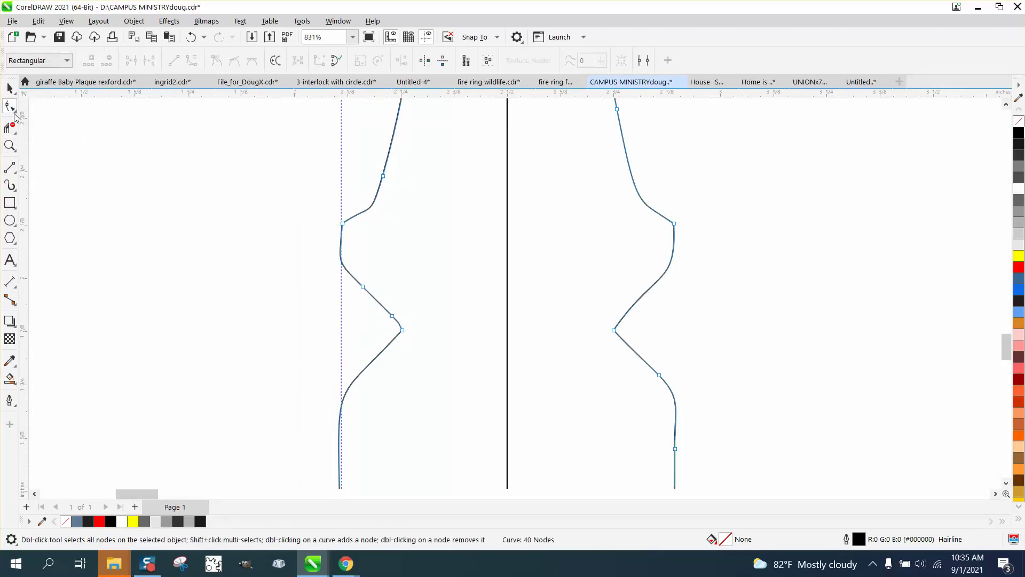
pyautogui.click(15, 112)
pyautogui.click(54, 127)
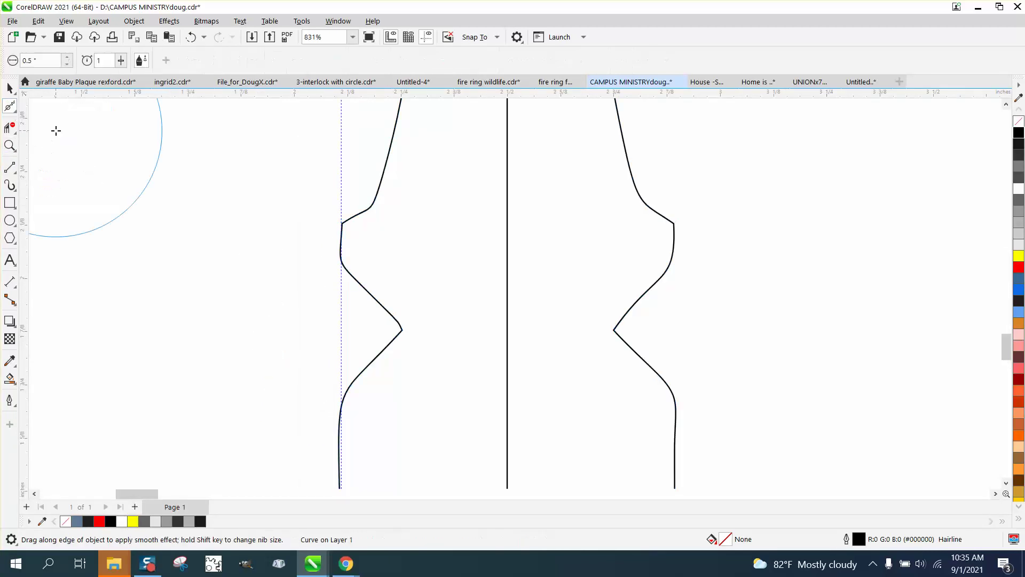
pyautogui.moveTo(359, 214)
pyautogui.mouseDown()
pyautogui.moveTo(342, 280)
pyautogui.moveTo(383, 311)
pyautogui.moveTo(379, 347)
pyautogui.moveTo(402, 330)
pyautogui.moveTo(389, 347)
pyautogui.mouseUp()
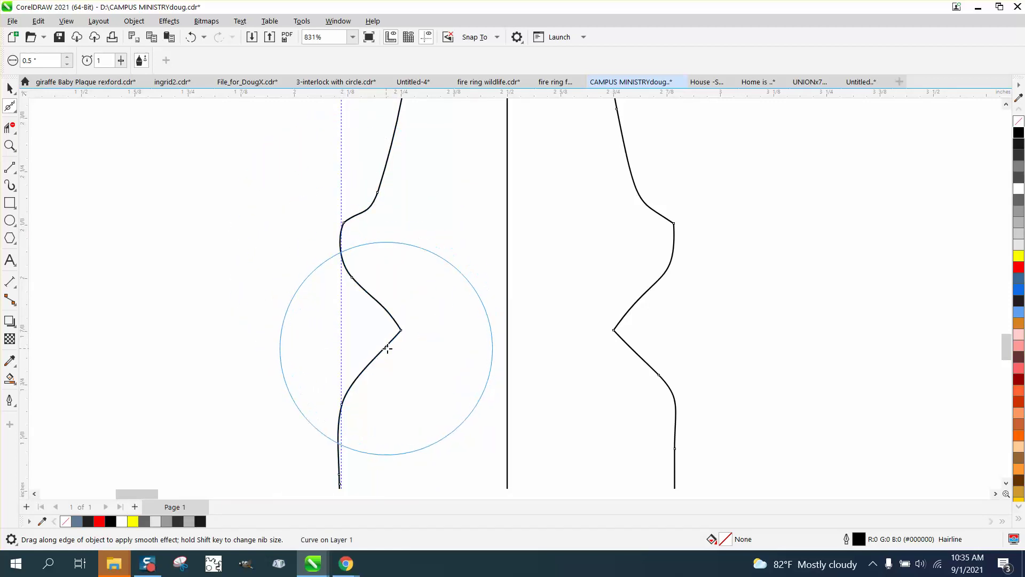
# Raise the smoothing rate to 21 and smooth the pointed notch on the left curve
pyautogui.click(122, 64)
pyautogui.moveTo(121, 76); pyautogui.dragTo(133, 83)
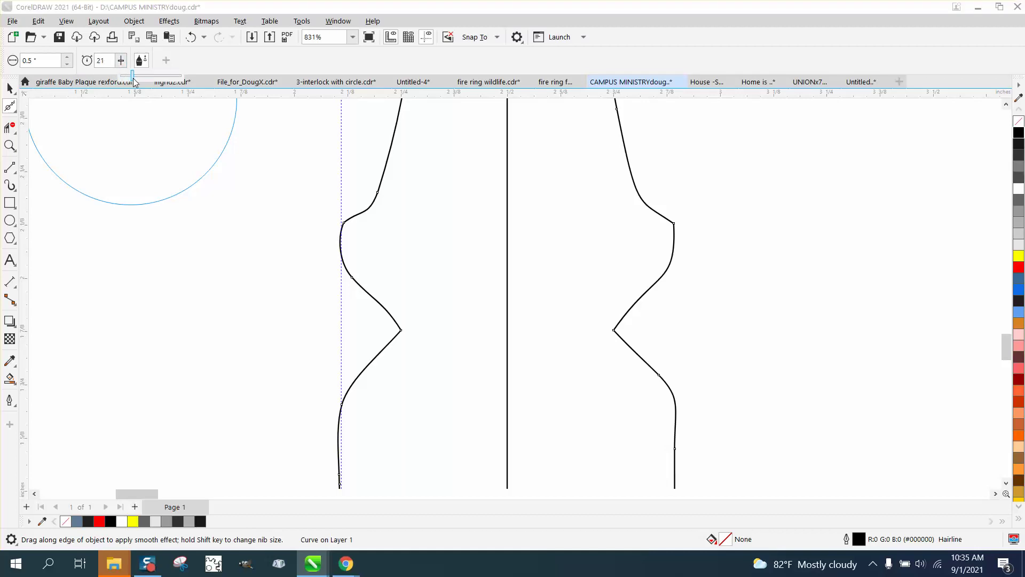
pyautogui.moveTo(368, 320)
pyautogui.mouseDown()
pyautogui.moveTo(385, 344)
pyautogui.moveTo(405, 338)
pyautogui.mouseUp()
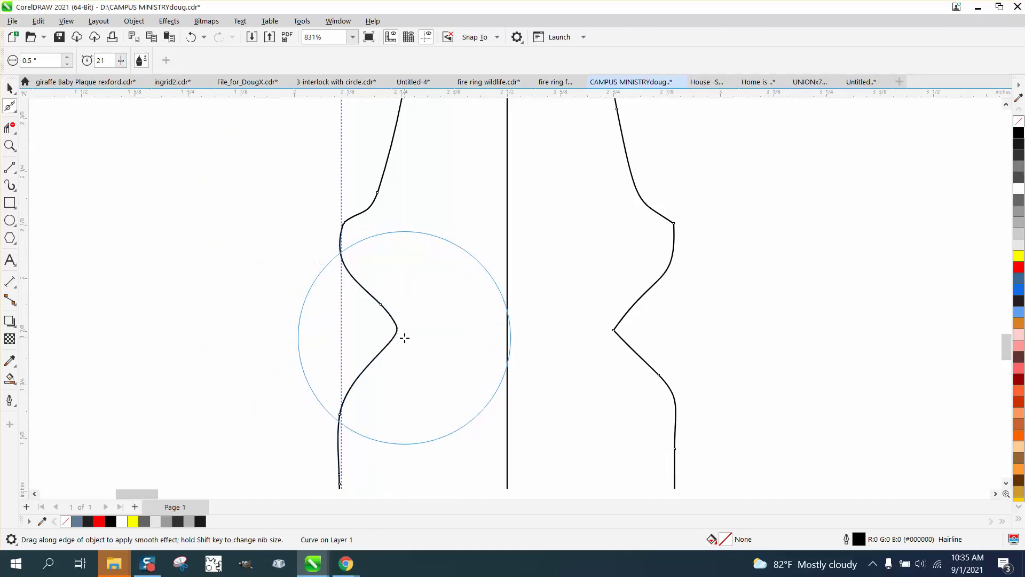
pyautogui.scroll(-7, 394, 350)
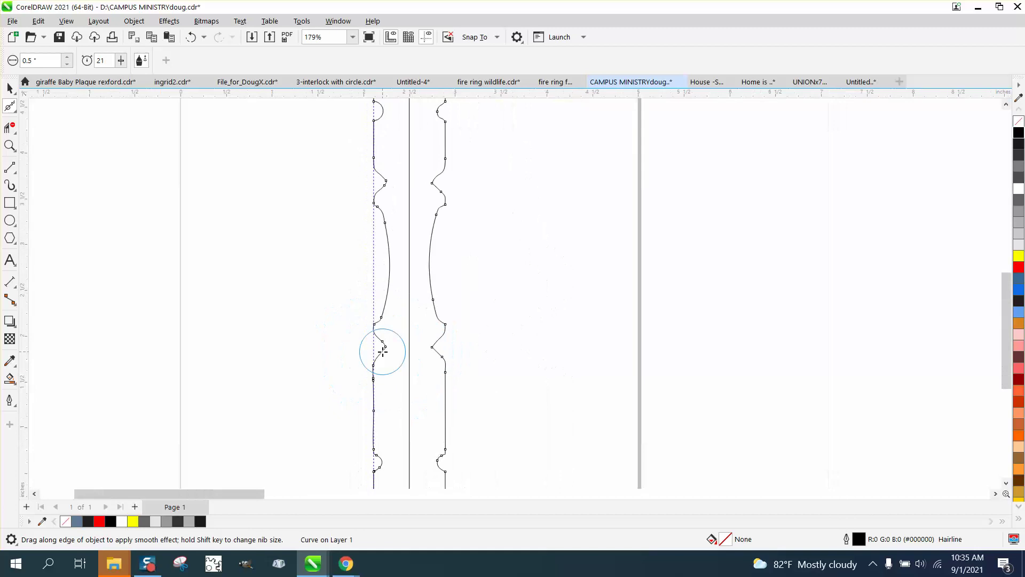
# Zoom in on the lower notch, then switch to the Shape tool for node editing
pyautogui.click(9, 145)
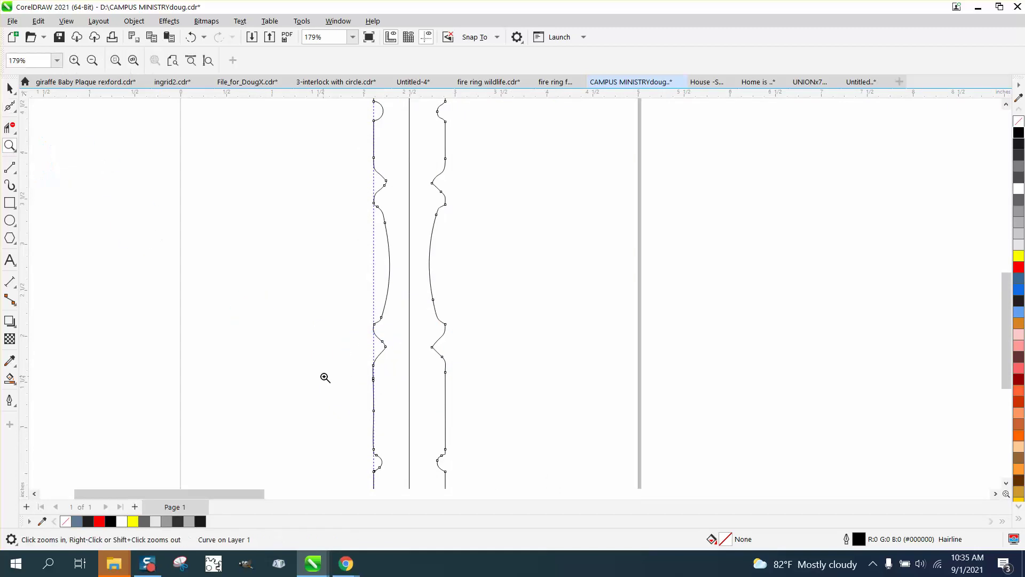
pyautogui.moveTo(358, 450); pyautogui.dragTo(421, 473)
pyautogui.scroll(-5, 340, 347)
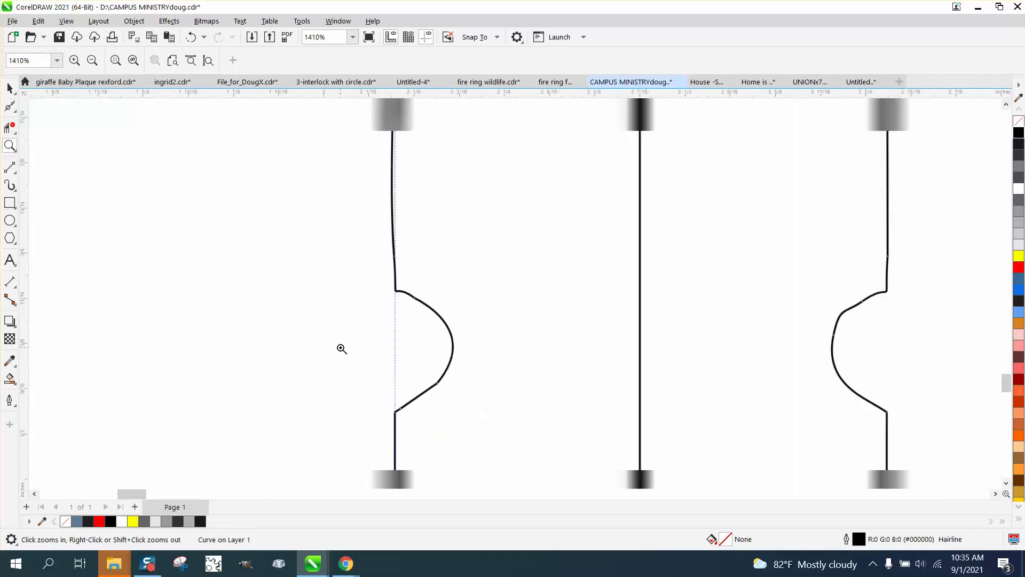
pyautogui.scroll(-4, 342, 347)
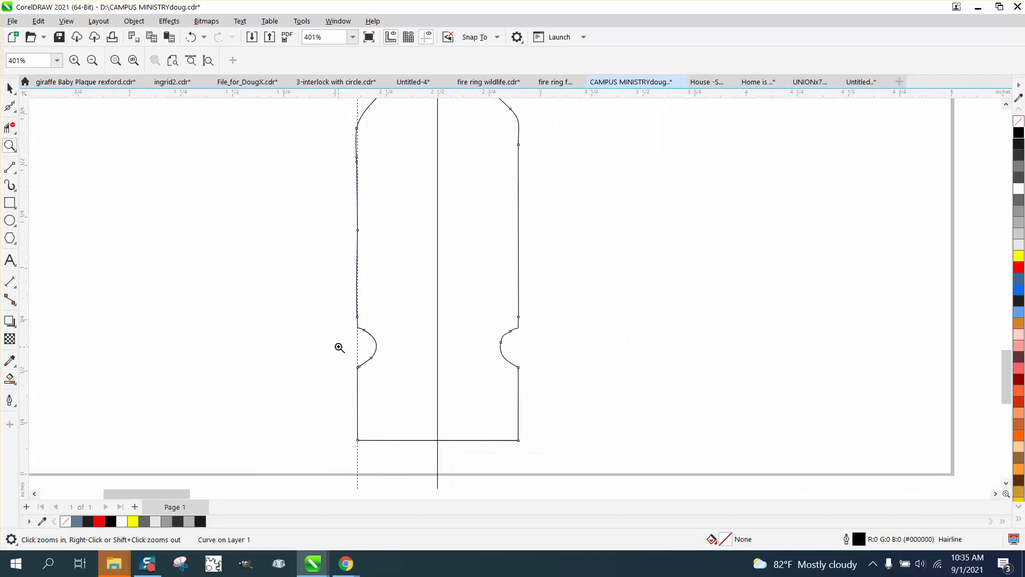
pyautogui.click(10, 106)
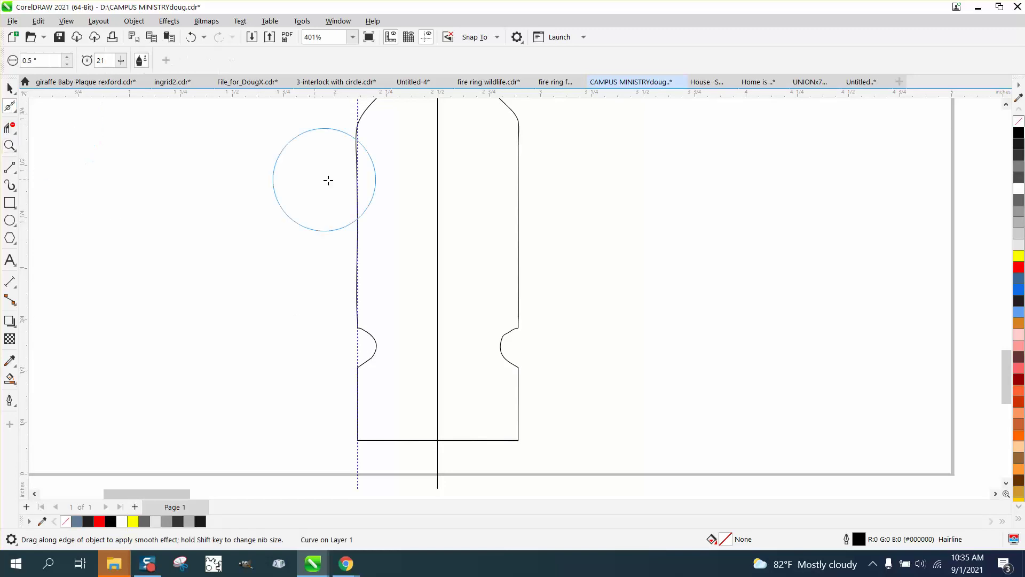
pyautogui.click(19, 110)
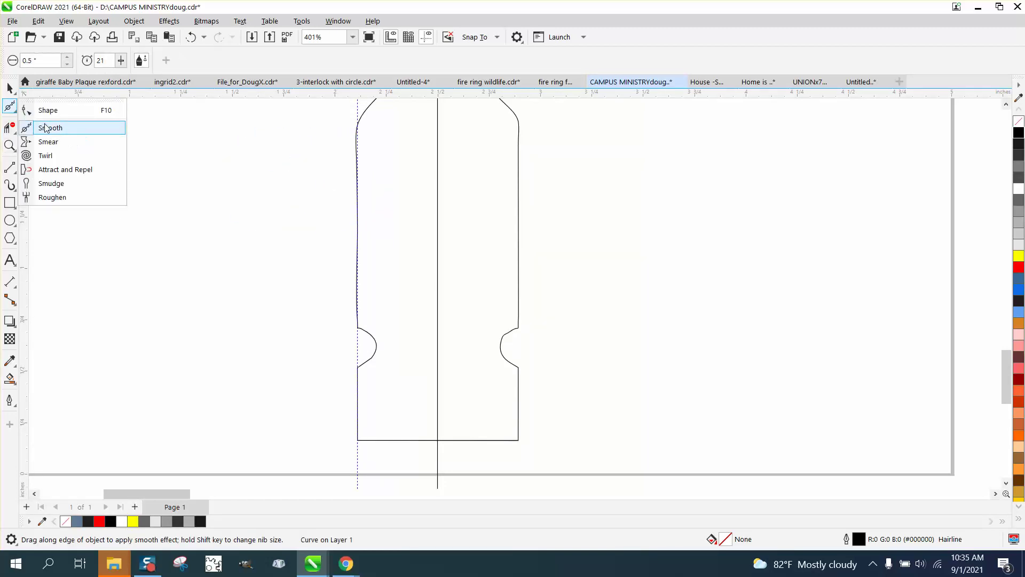
pyautogui.click(45, 107)
# Convert the selected left-edge nodes of the baluster outline to a straight line
pyautogui.moveTo(332, 139); pyautogui.dragTo(391, 324)
pyautogui.rightClick(357, 231)
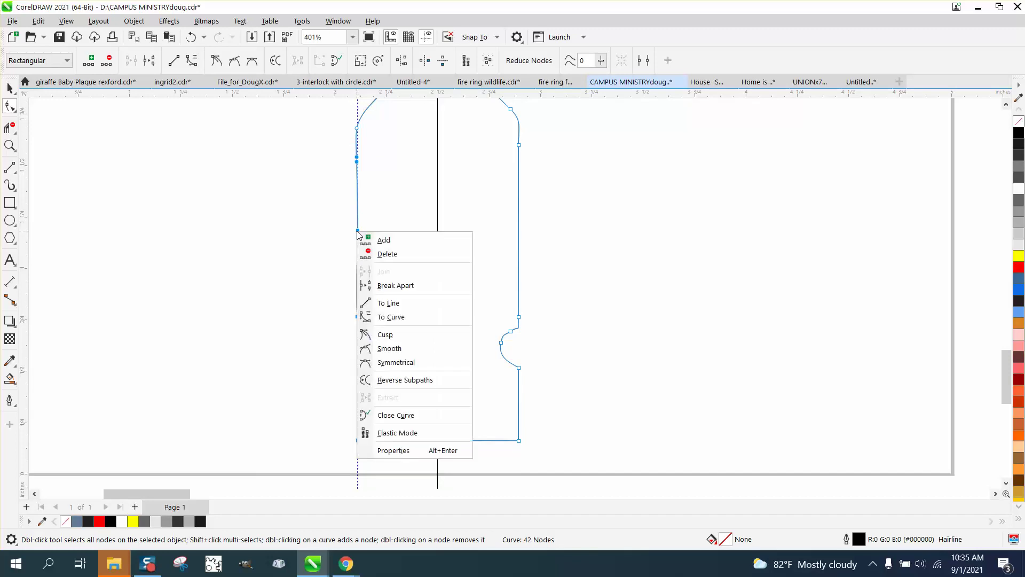
pyautogui.click(374, 299)
pyautogui.click(328, 284)
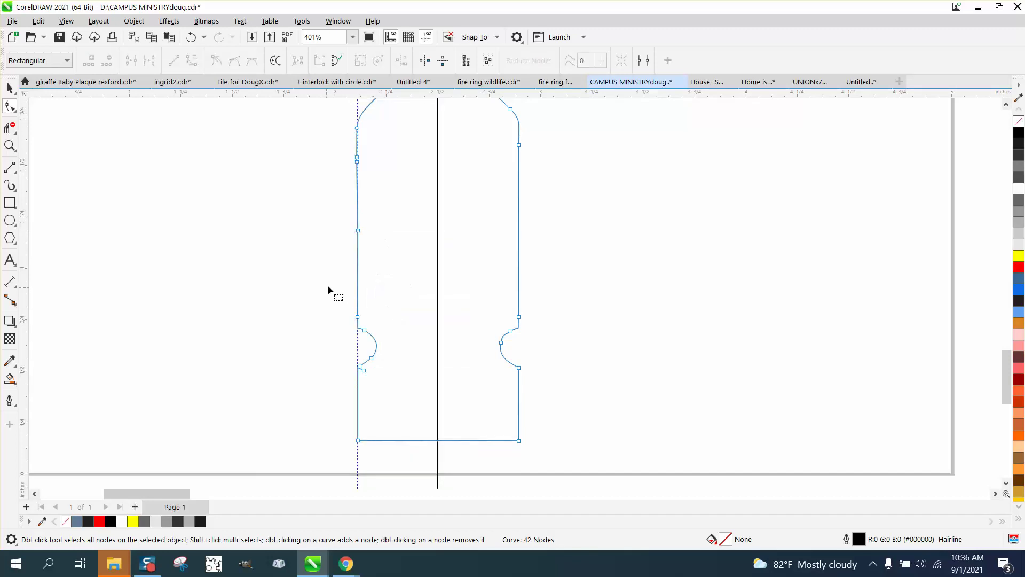
# Delete two surplus left-edge nodes and the lower bump's bottom node, leaving 39 nodes
pyautogui.moveTo(369, 168); pyautogui.dragTo(379, 175)
pyautogui.press('Delete')
pyautogui.scroll(-2, 380, 177)
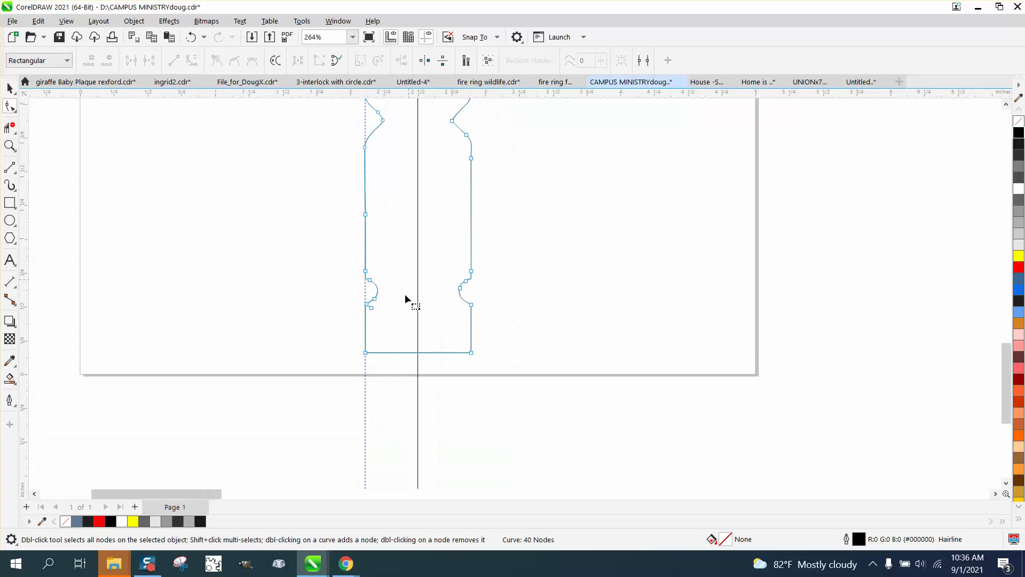
pyautogui.click(371, 308)
pyautogui.press('Delete')
pyautogui.scroll(-3, 372, 279)
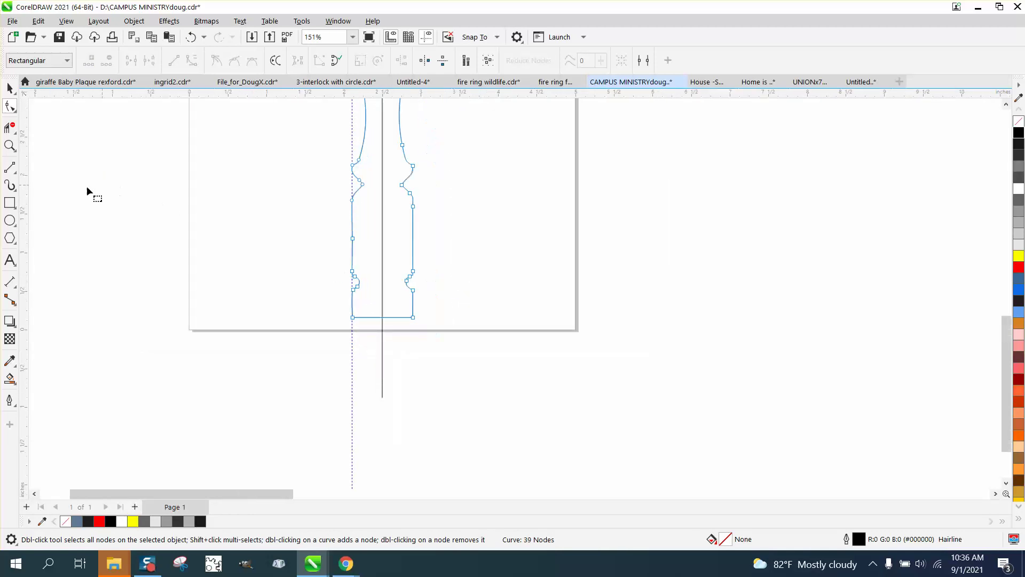
# Smart Fill the region between the left curve and centre line with black
pyautogui.click(10, 379)
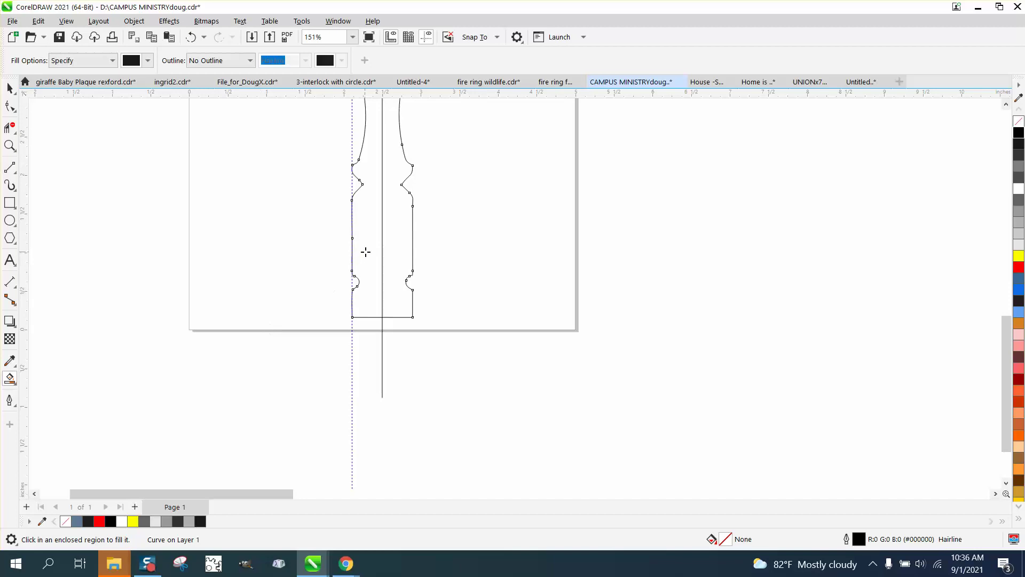
pyautogui.click(366, 252)
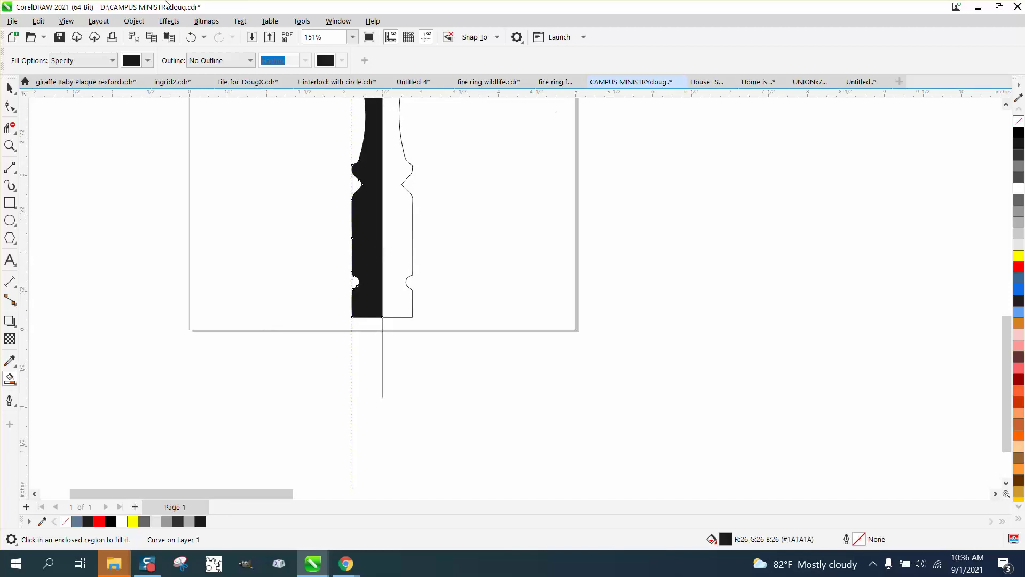
pyautogui.click(10, 88)
pyautogui.click(250, 117)
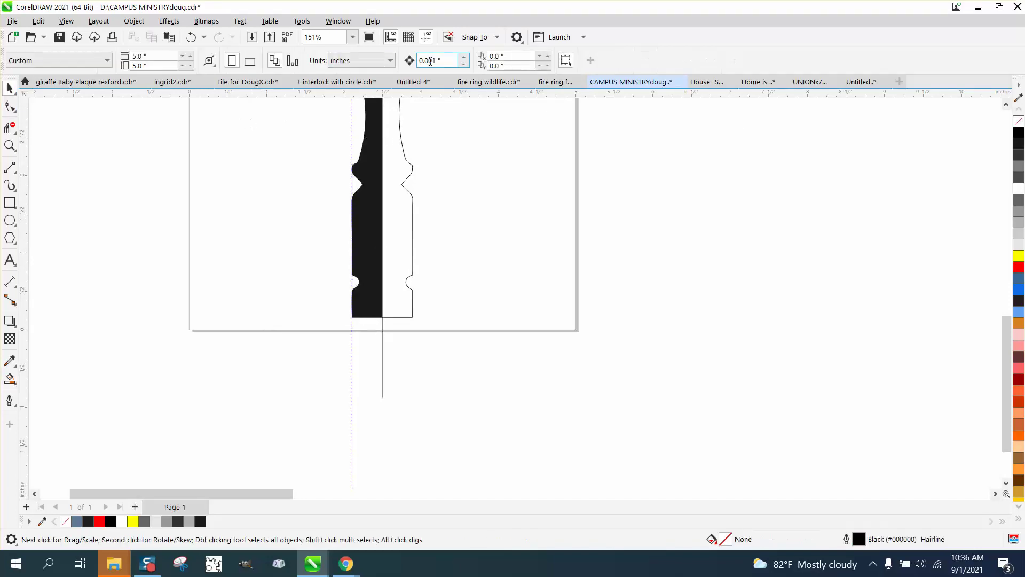
# Set the nudge distance to 5" and nudge the black fill 5 inches left
pyautogui.moveTo(429, 62); pyautogui.dragTo(399, 66)
pyautogui.write('5')
pyautogui.click(380, 207)
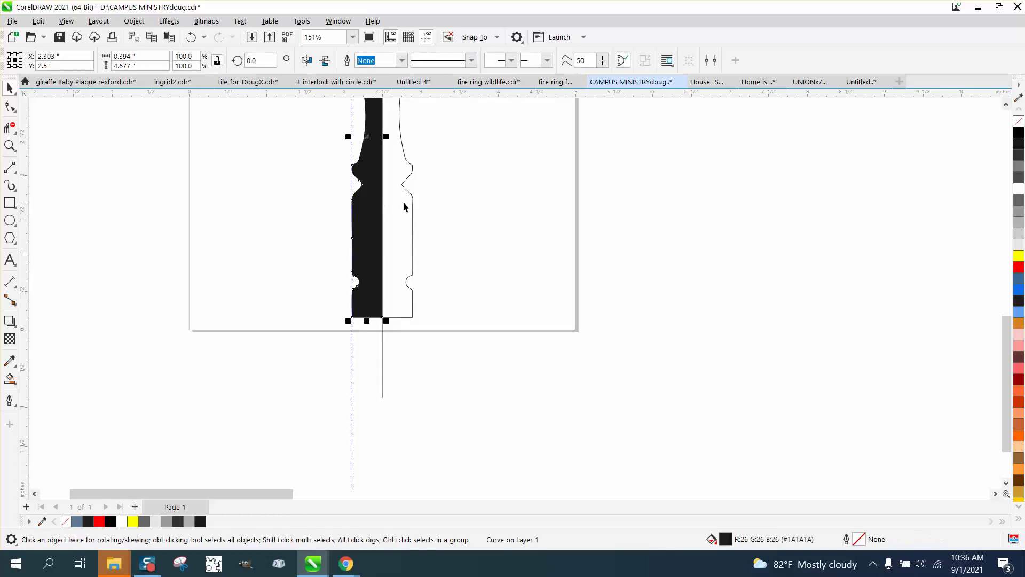
pyautogui.press('Left')
# Delete the original outline and the vertical centre line
pyautogui.scroll(-5, 403, 212)
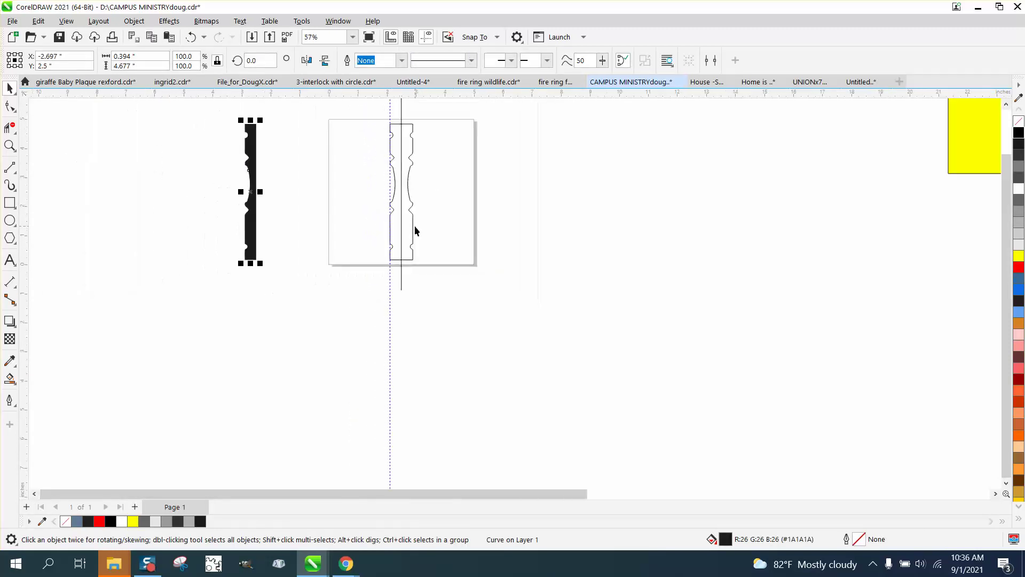
pyautogui.click(398, 156)
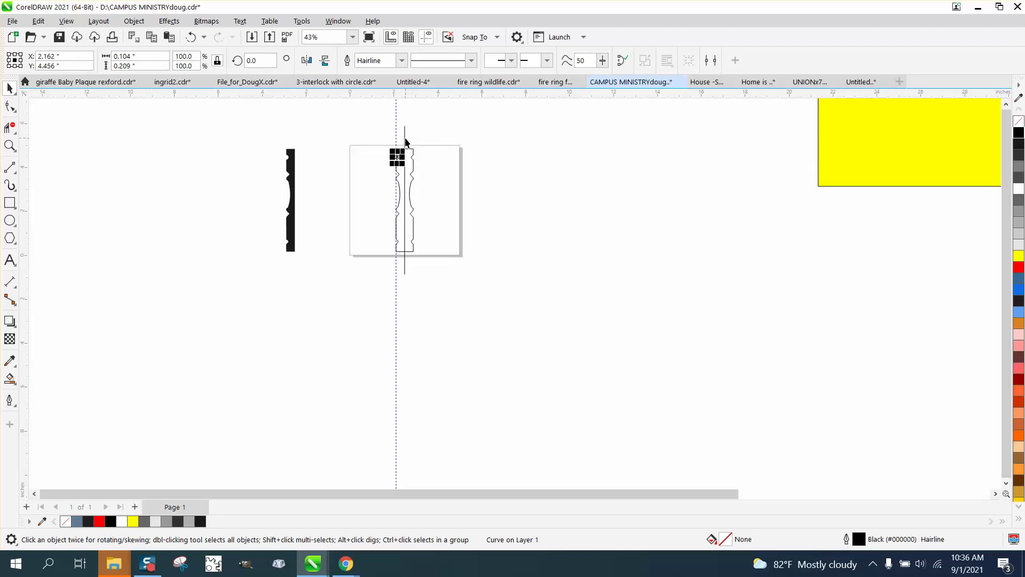
pyautogui.click(405, 139)
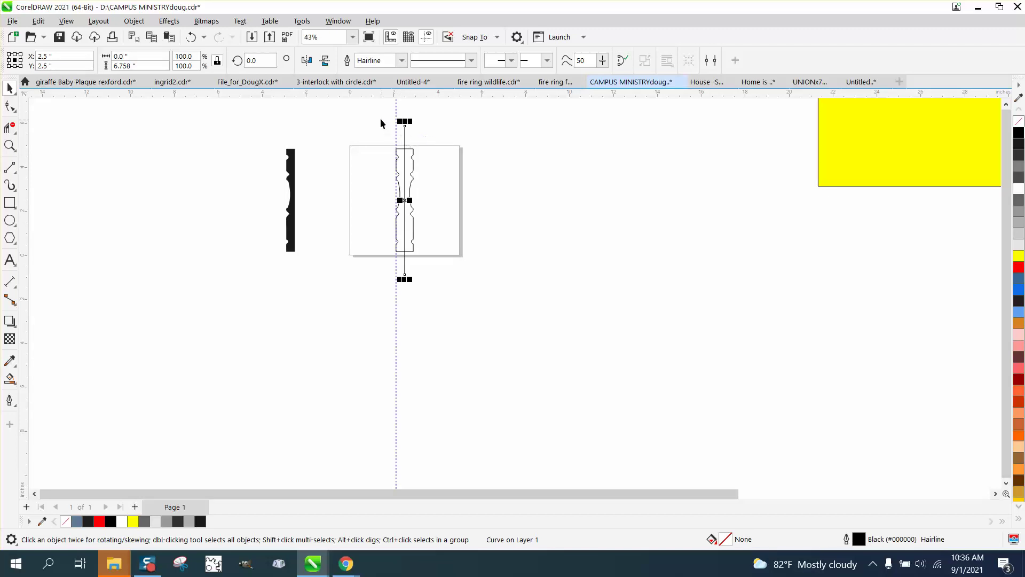
pyautogui.moveTo(380, 117); pyautogui.dragTo(503, 325)
pyautogui.press('Delete')
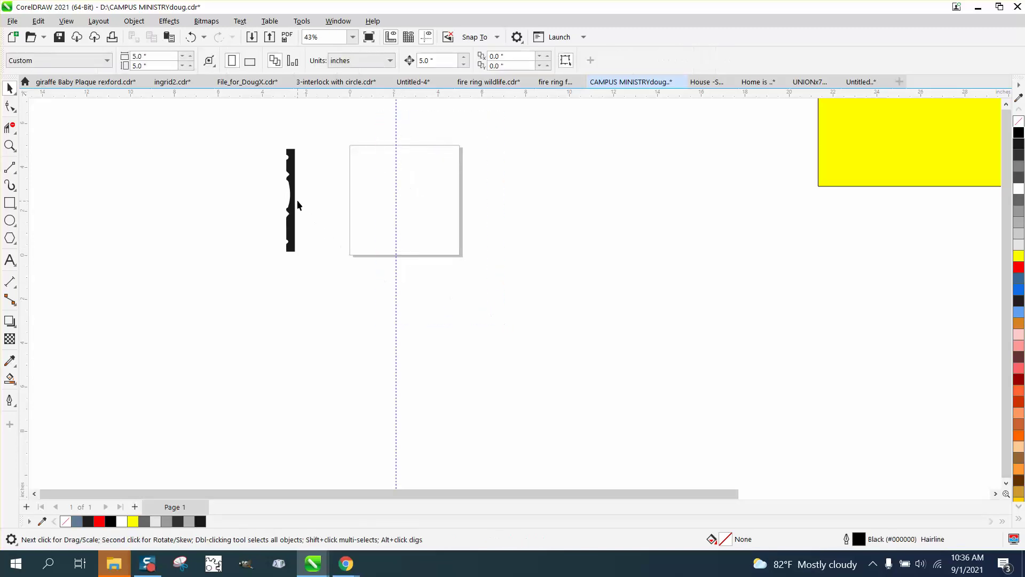
# Centre the black half-baluster on the page with P and delete the vertical guideline
pyautogui.click(293, 203)
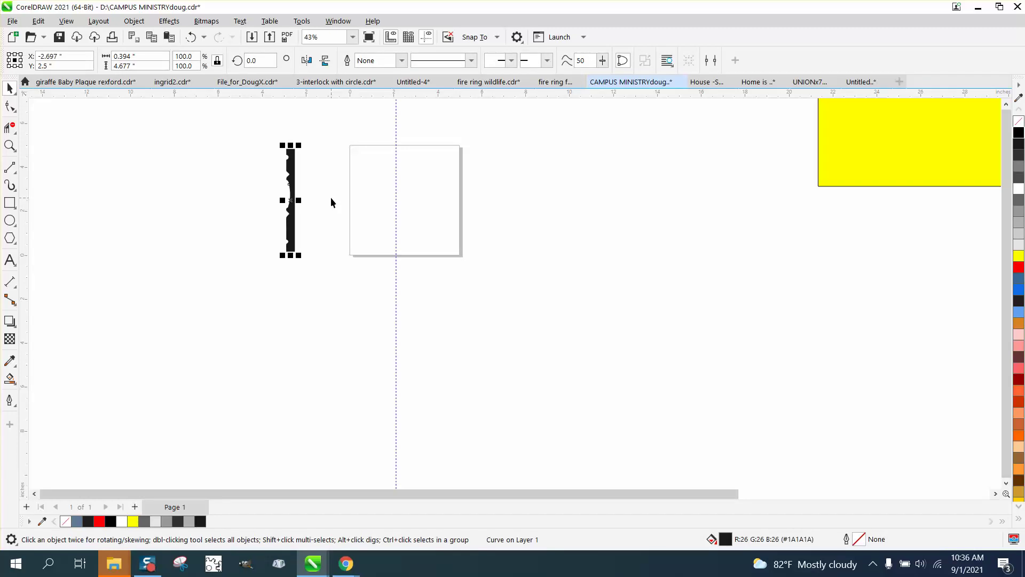
pyautogui.press('p')
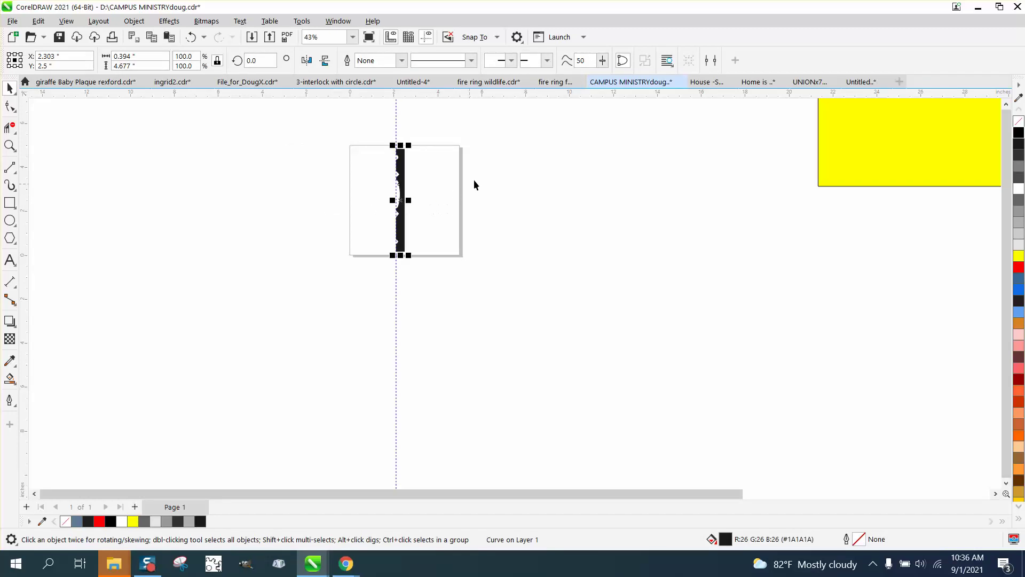
pyautogui.click(398, 123)
pyautogui.press('Delete')
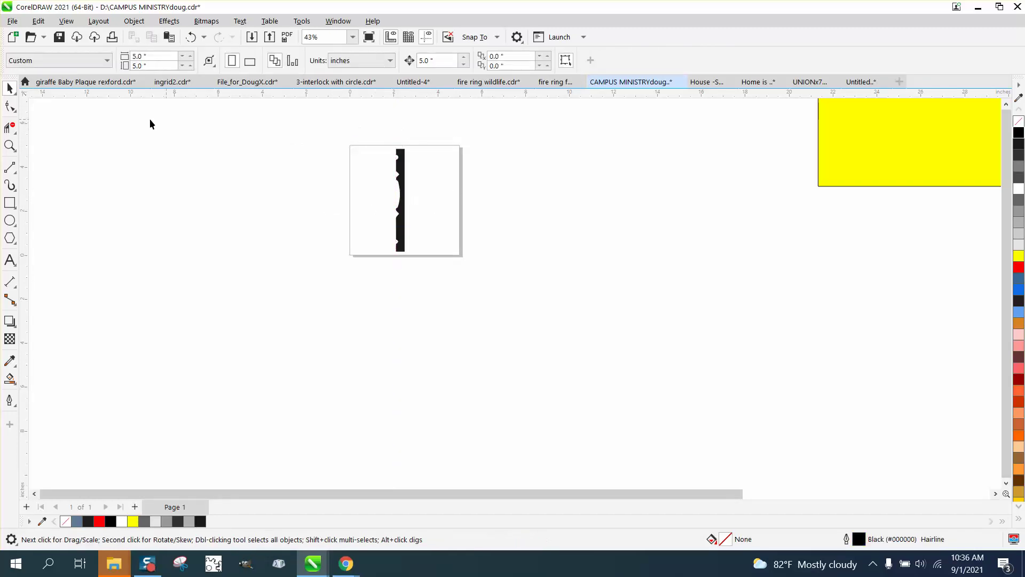
# Zoom in and turn the half silhouette into an unfilled shape with a black outline
pyautogui.click(10, 145)
pyautogui.moveTo(368, 129); pyautogui.dragTo(494, 262)
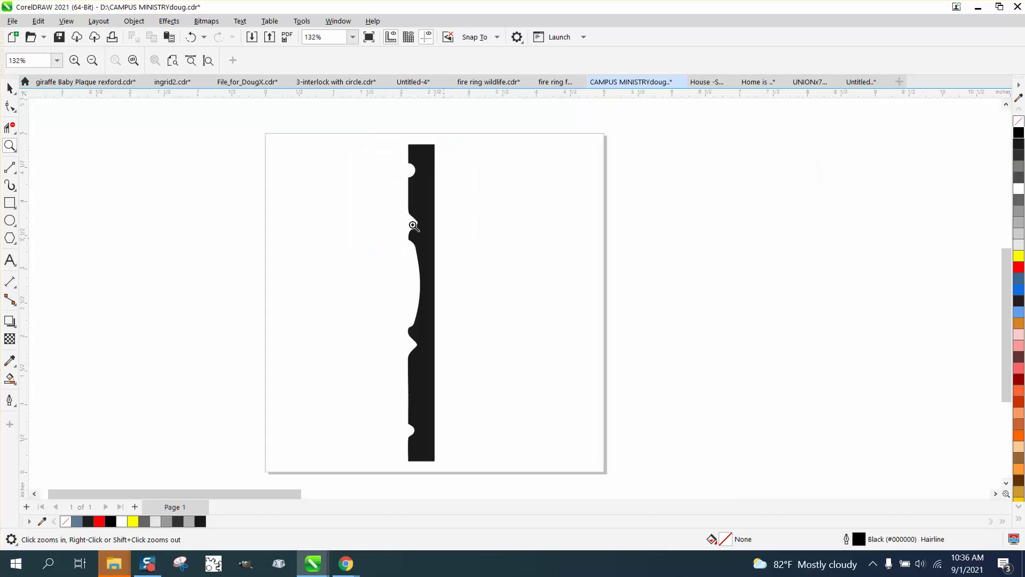
pyautogui.click(8, 88)
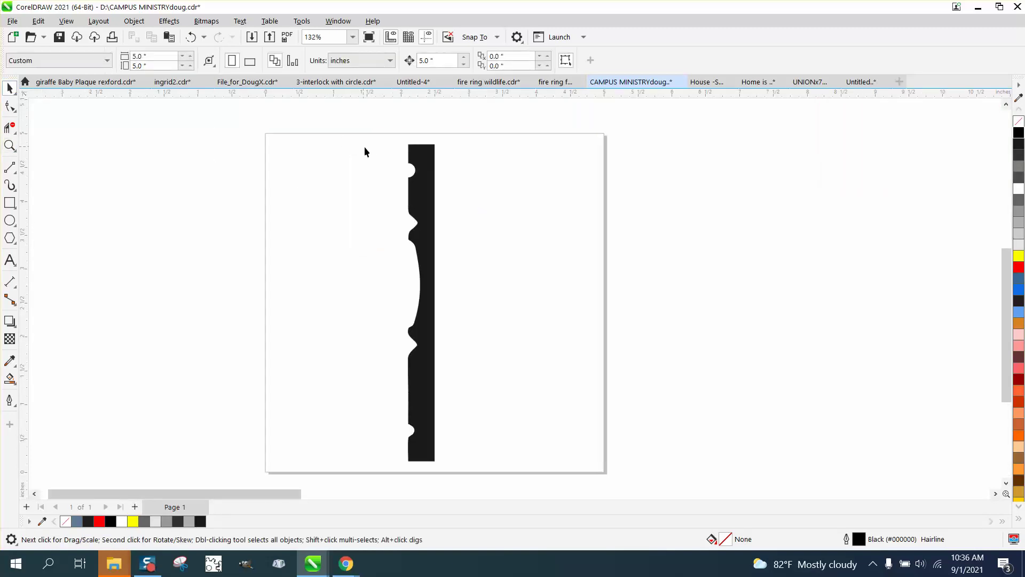
pyautogui.click(428, 166)
pyautogui.click(1019, 122)
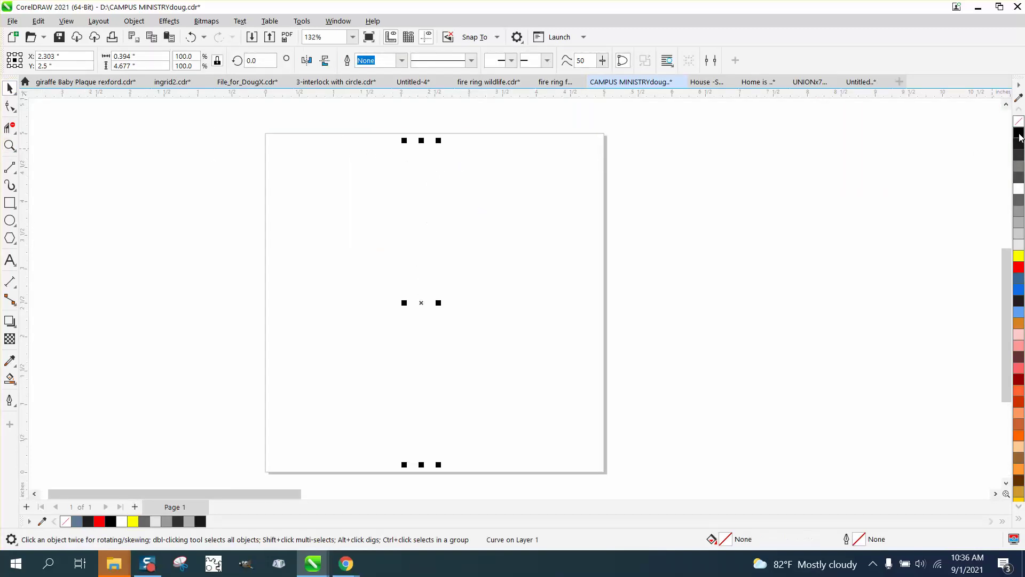
pyautogui.rightClick(1019, 133)
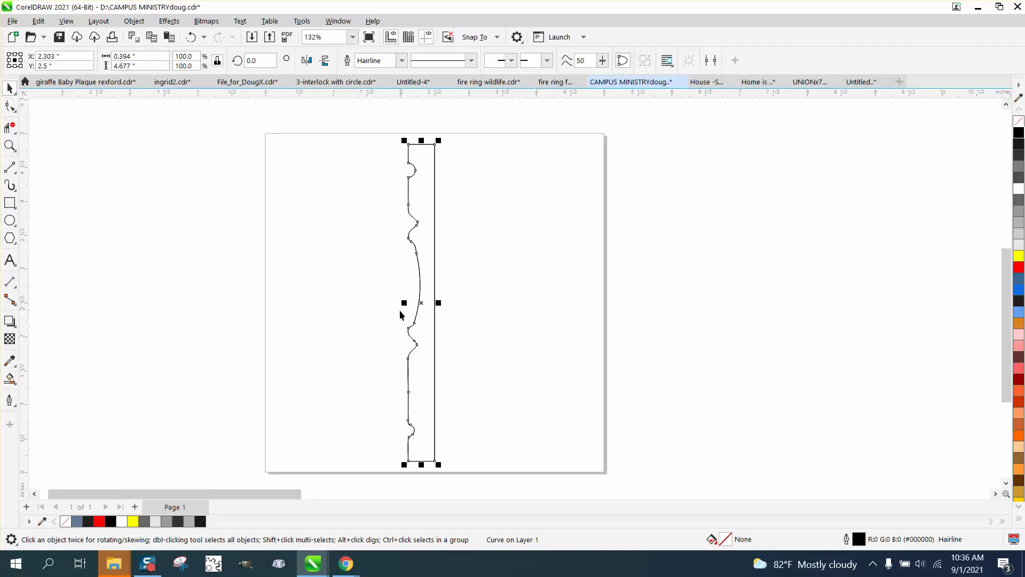
# Mirror a copy of the half profile and remove the shared centre line with Virtual Segment Delete
pyautogui.moveTo(404, 302); pyautogui.dragTo(443, 305)
pyautogui.click(10, 127)
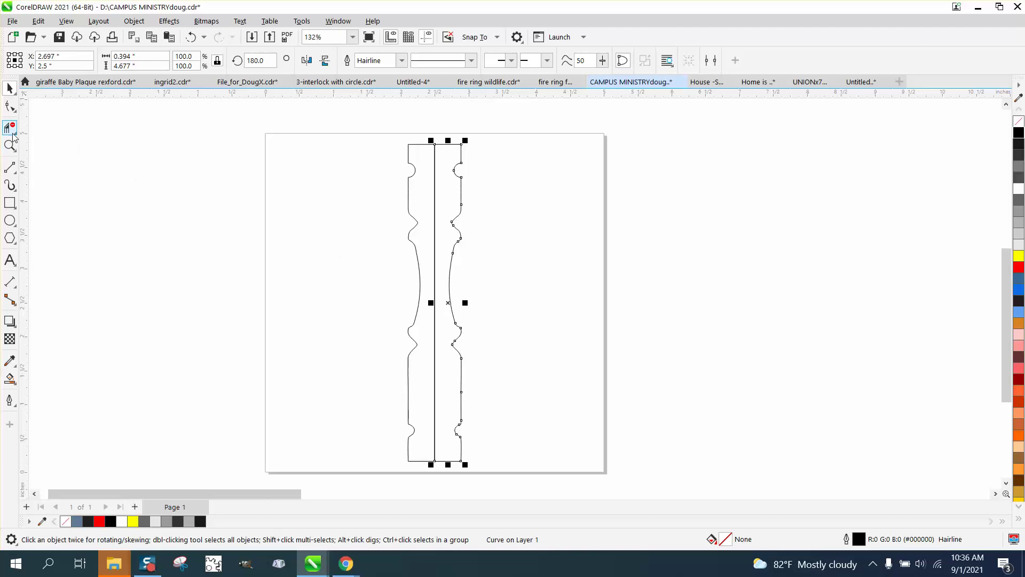
pyautogui.click(435, 166)
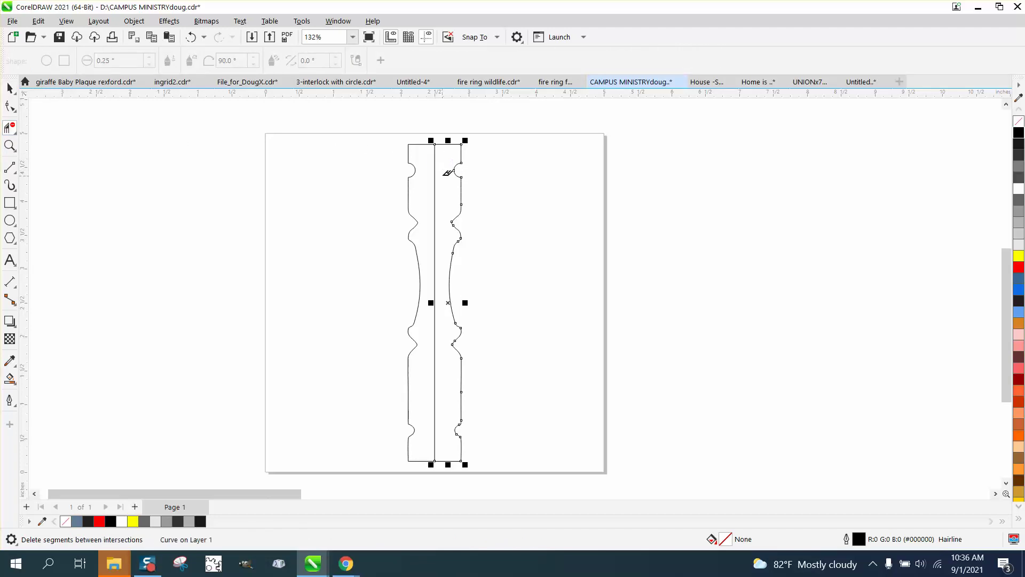
pyautogui.click(434, 189)
pyautogui.scroll(-1, 431, 212)
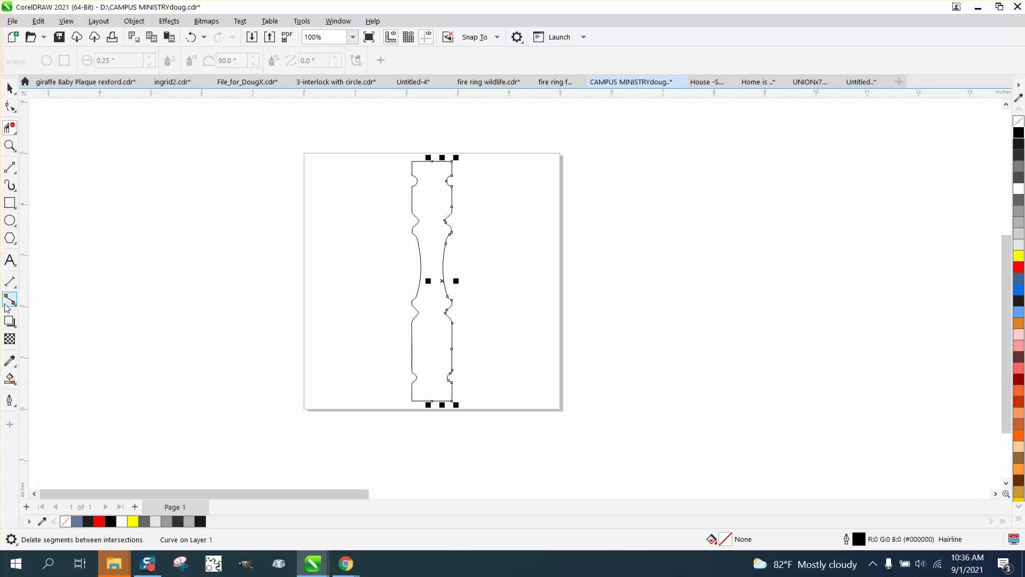
# Smart Fill the full baluster outline black and nudge the fill left off the page
pyautogui.click(10, 379)
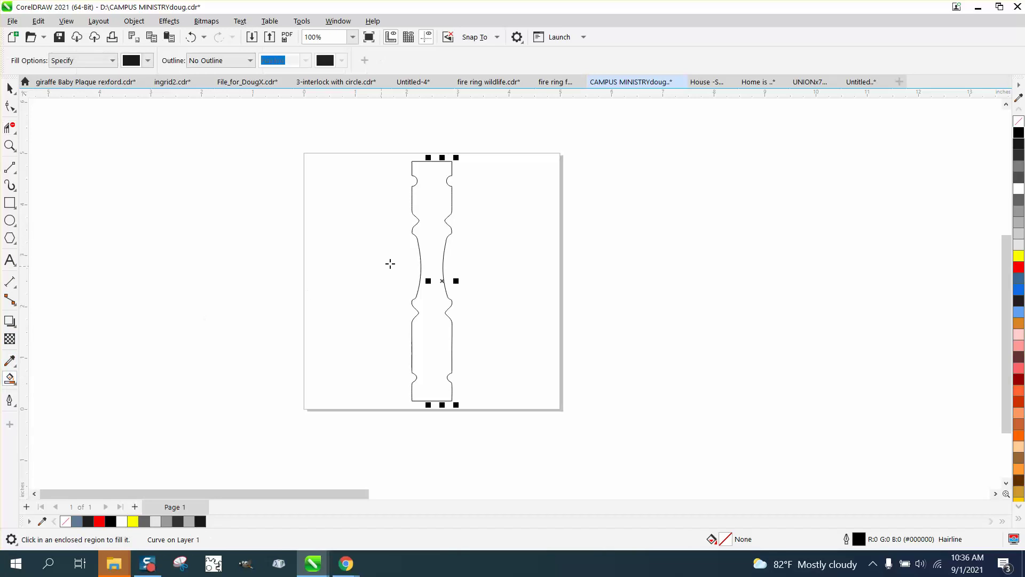
pyautogui.click(427, 236)
pyautogui.press('Left')
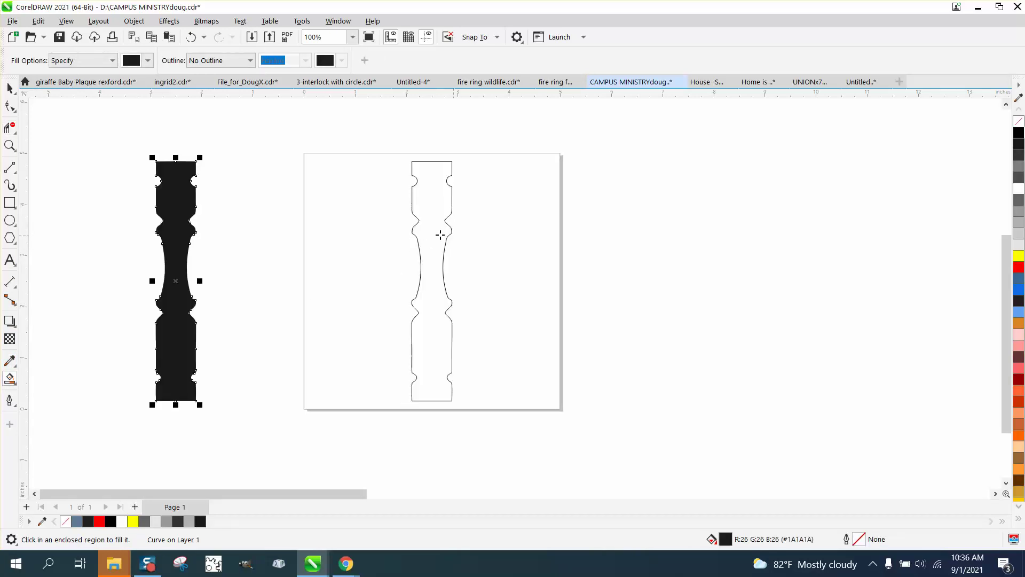
# Delete the leftover empty outline and centre the black baluster on the page
pyautogui.click(10, 88)
pyautogui.moveTo(368, 155); pyautogui.dragTo(570, 460)
pyautogui.press('Delete')
pyautogui.click(188, 264)
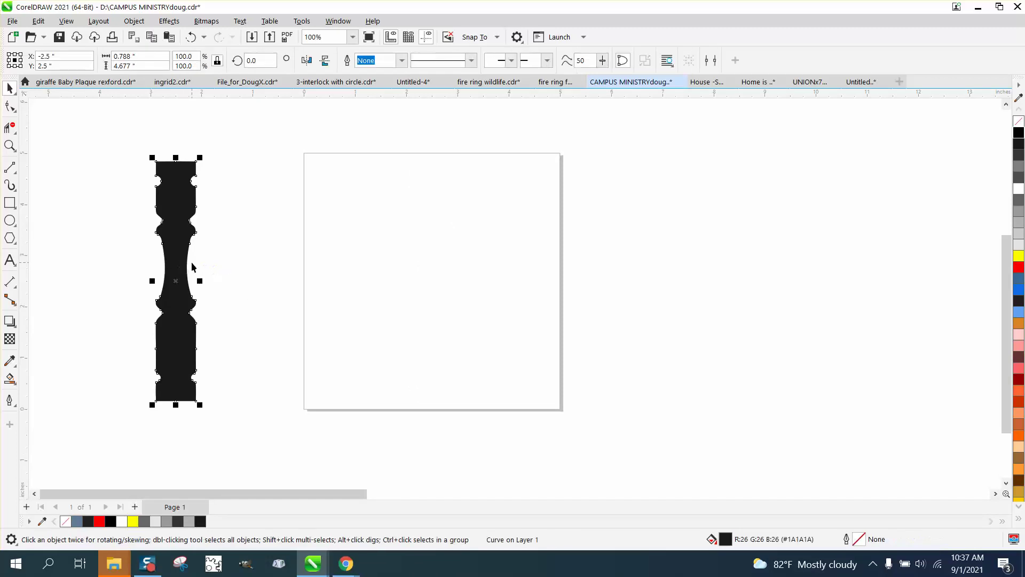
pyautogui.press('Right')
# Scale the baluster proportionally from 0.788" to 1" wide, making it 5.938" tall
pyautogui.click(137, 56)
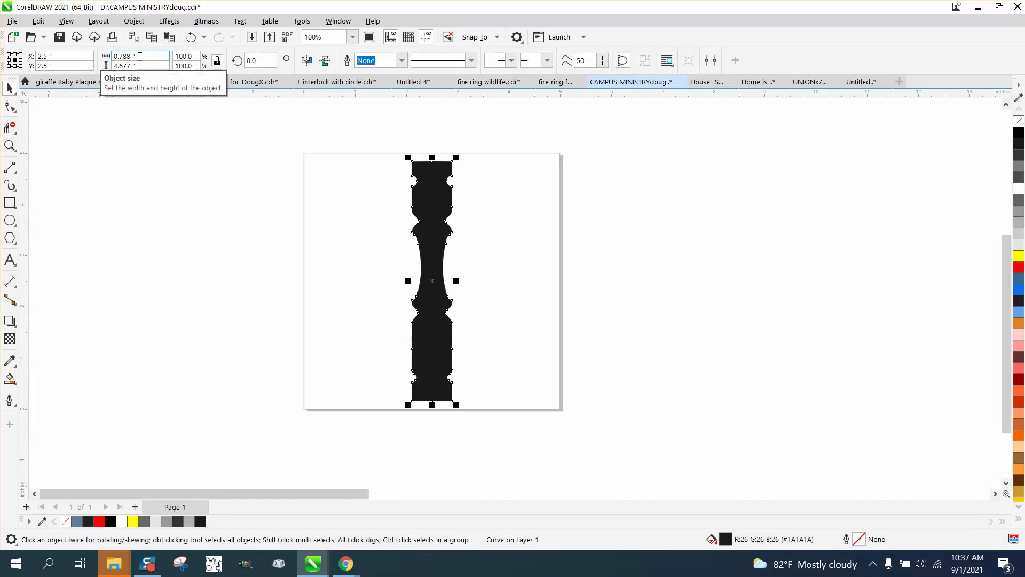
pyautogui.moveTo(140, 56); pyautogui.dragTo(115, 57)
pyautogui.write('1')
pyautogui.press('Return')
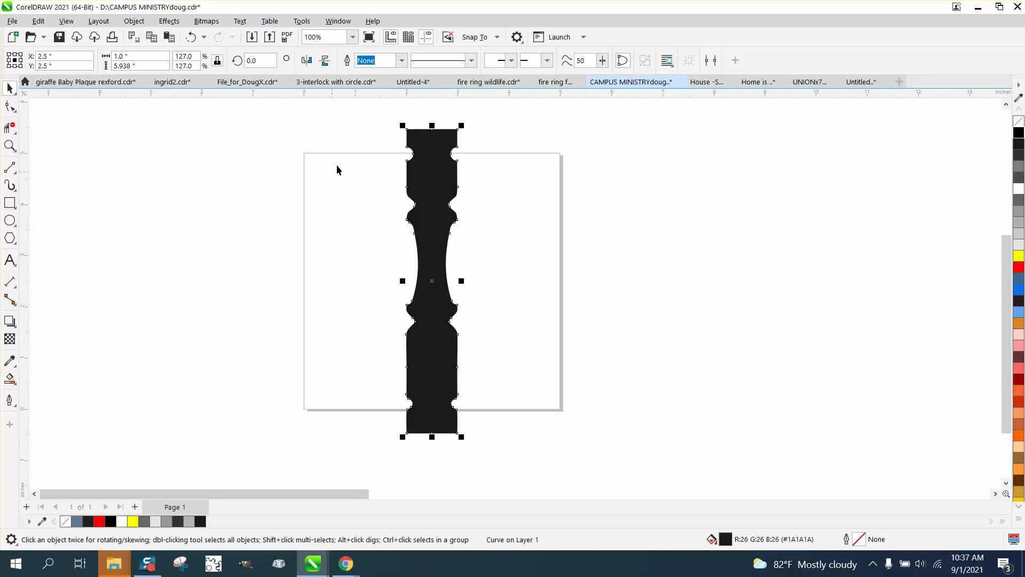
pyautogui.click(354, 140)
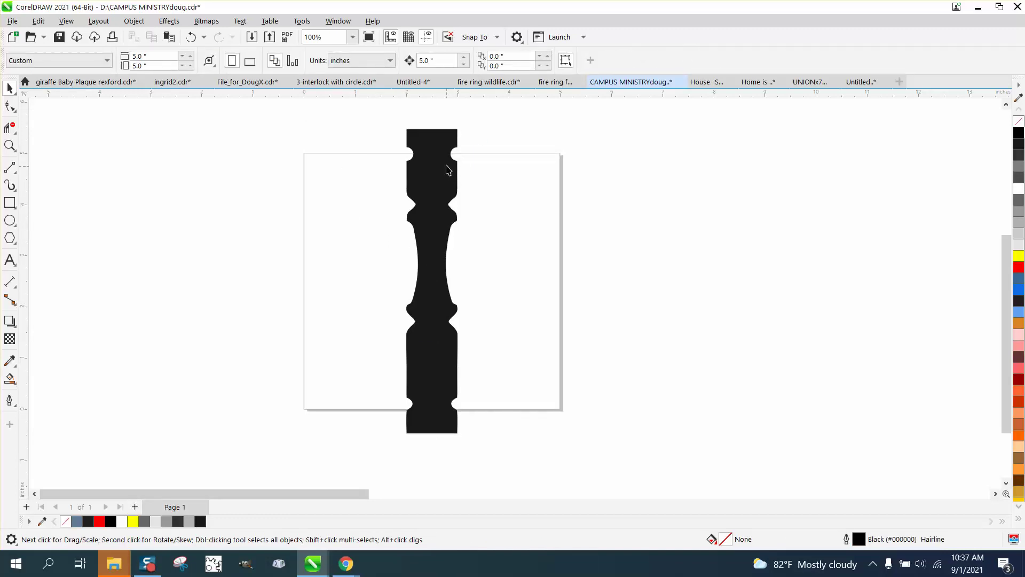
pyautogui.click(447, 139)
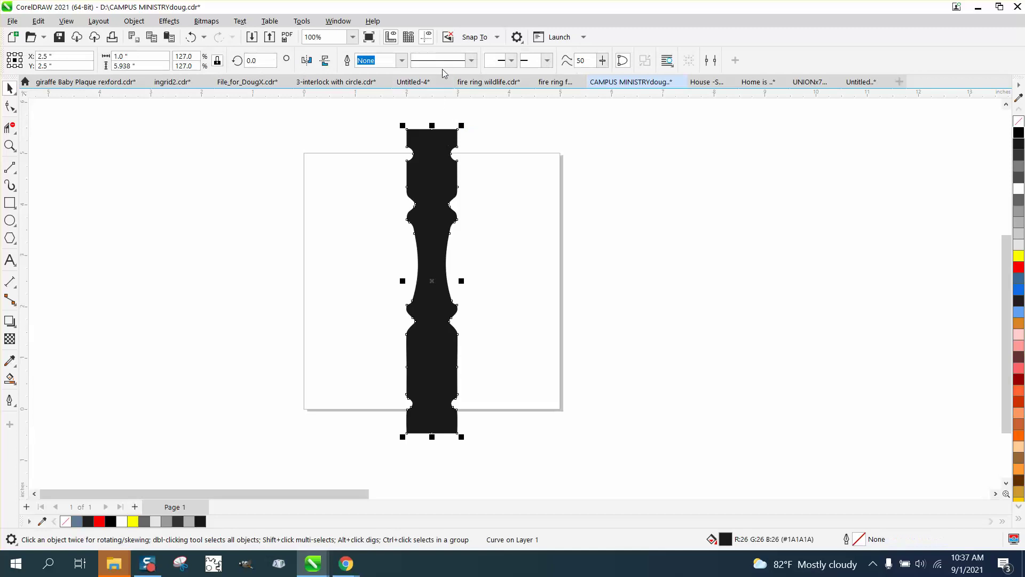
pyautogui.press('Escape')
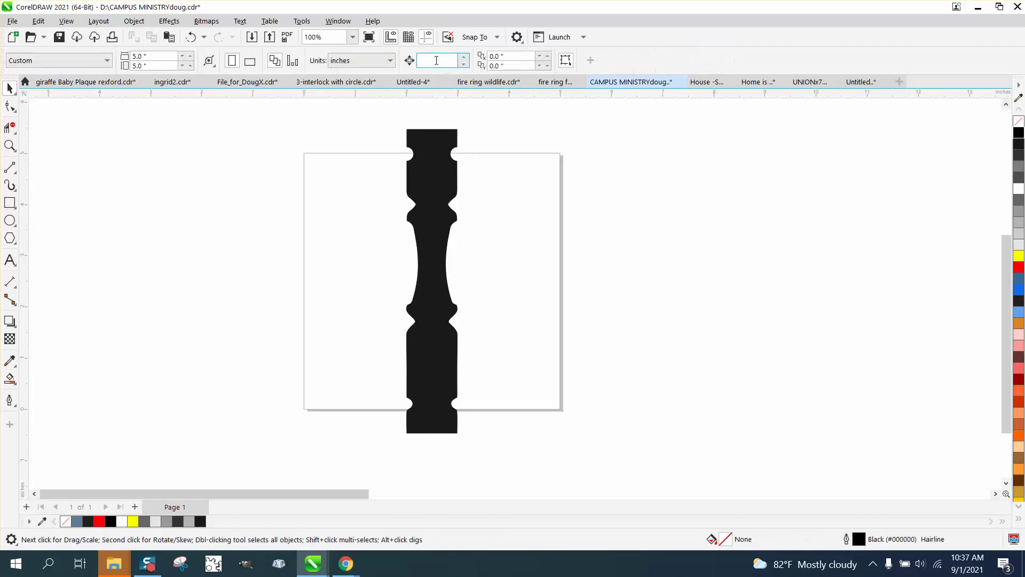
# Set the nudge distance to 0.95" and duplicate the baluster rightward into a row of nine
pyautogui.click(438, 61)
pyautogui.write('.95')
pyautogui.click(439, 181)
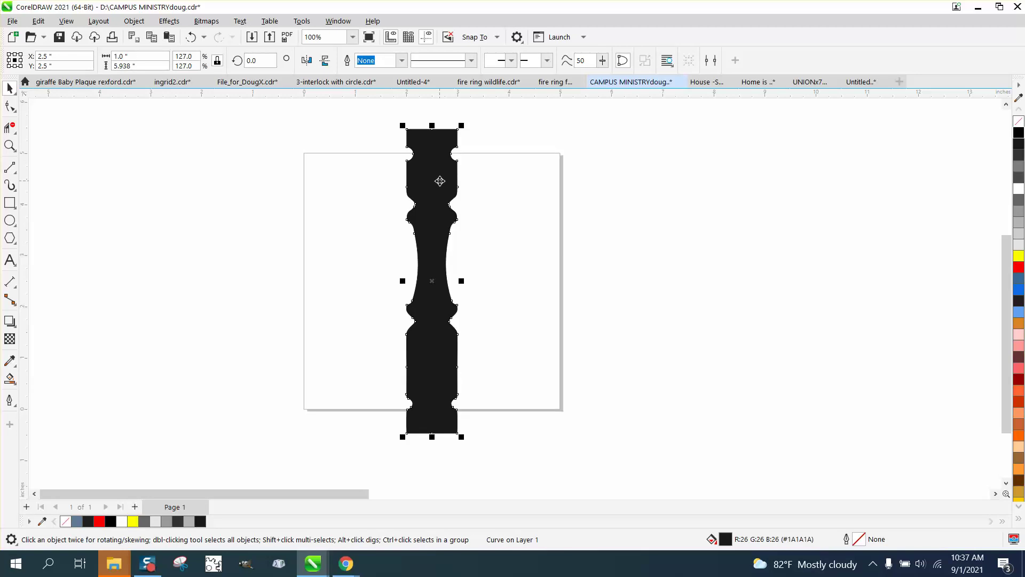
pyautogui.press('KP_Add')
pyautogui.press('Right')
pyautogui.press('KP_Add')
pyautogui.press('Right')
pyautogui.press('KP_Add')
pyautogui.press('Right')
pyautogui.press('KP_Add')
pyautogui.press('Right')
pyautogui.press('KP_Add')
pyautogui.press('Right')
pyautogui.press('KP_Add')
pyautogui.press('Right')
pyautogui.press('KP_Add')
pyautogui.press('Right')
pyautogui.press('KP_Add')
pyautogui.press('Right')
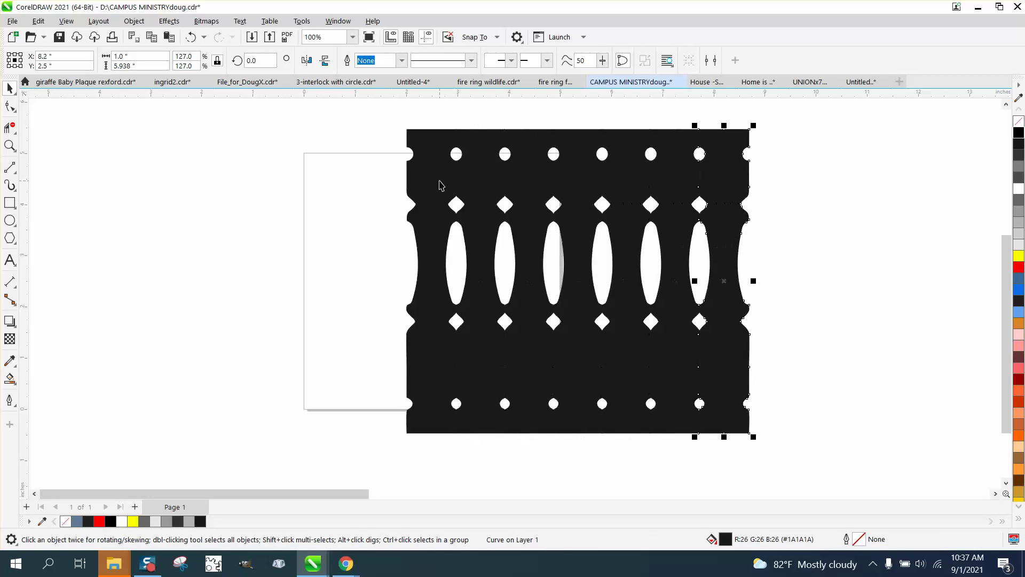
pyautogui.scroll(-1, 450, 212)
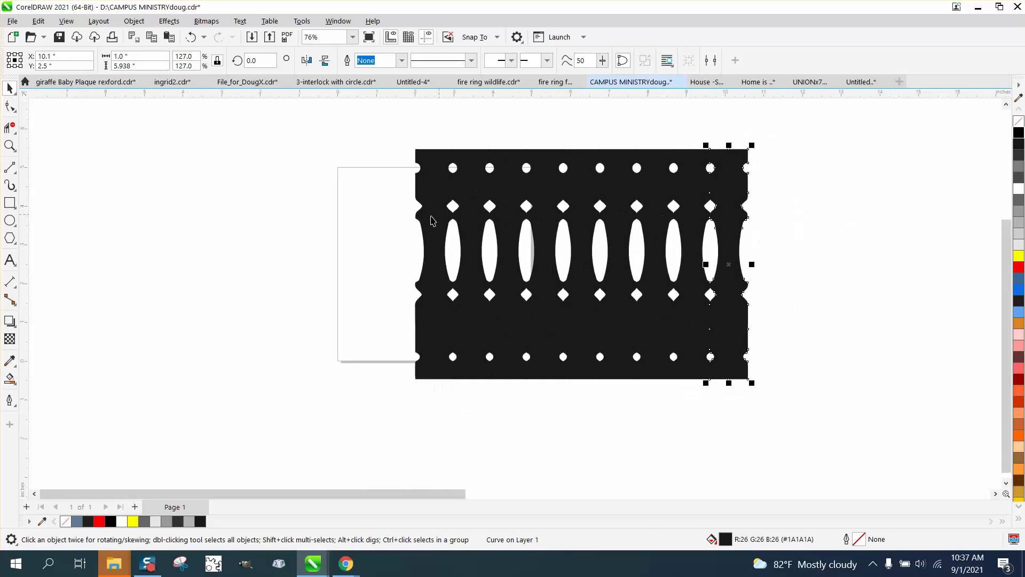
# Zoom in on the railing panel to inspect the joins and openings between balusters
pyautogui.click(10, 145)
pyautogui.moveTo(448, 162); pyautogui.dragTo(492, 182)
pyautogui.scroll(-2, 451, 206)
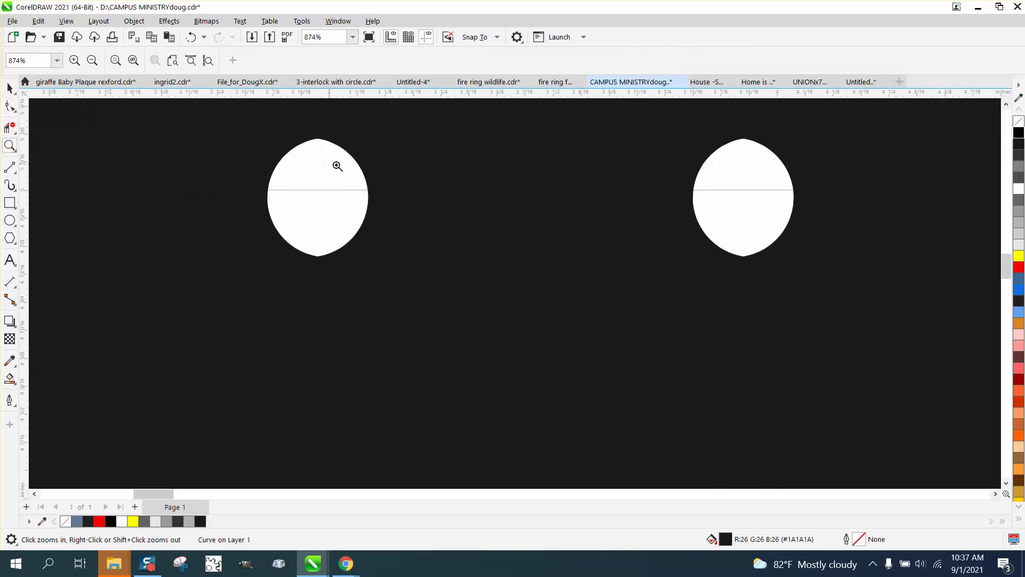
pyautogui.scroll(-1, 558, 186)
pyautogui.scroll(-2, 379, 175)
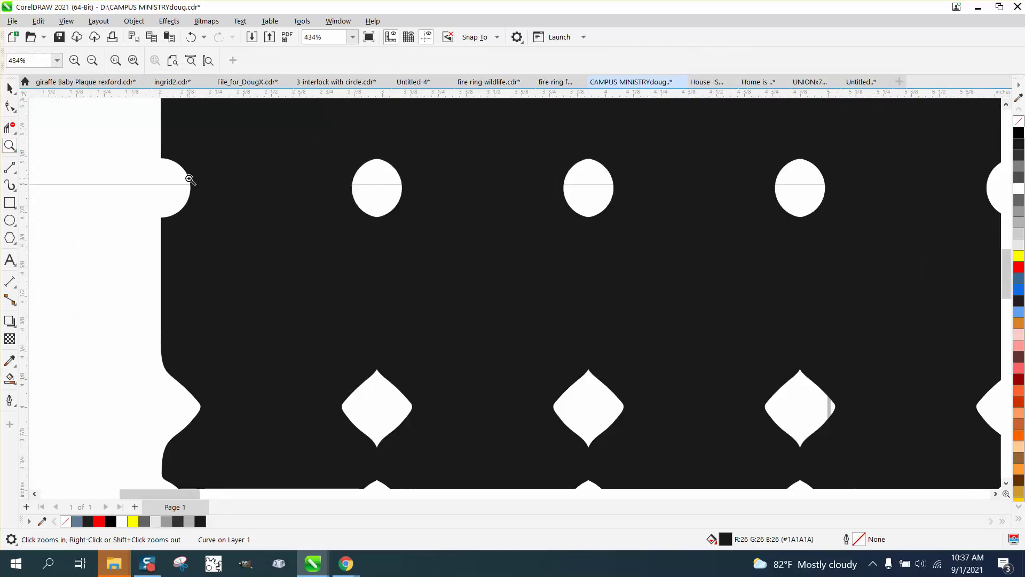
pyautogui.scroll(-2, 367, 200)
pyautogui.scroll(-1, 414, 254)
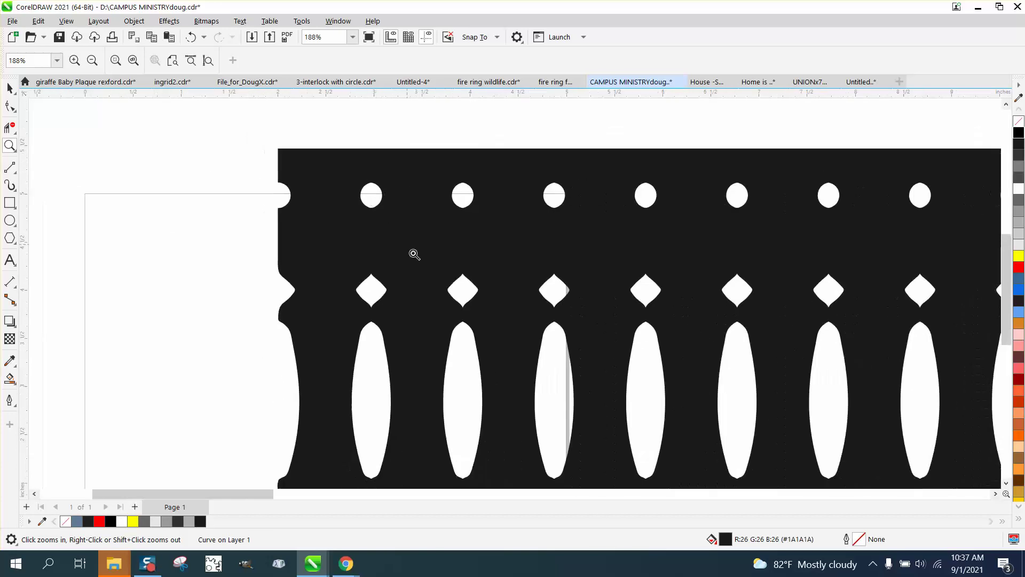
pyautogui.scroll(-4, 451, 307)
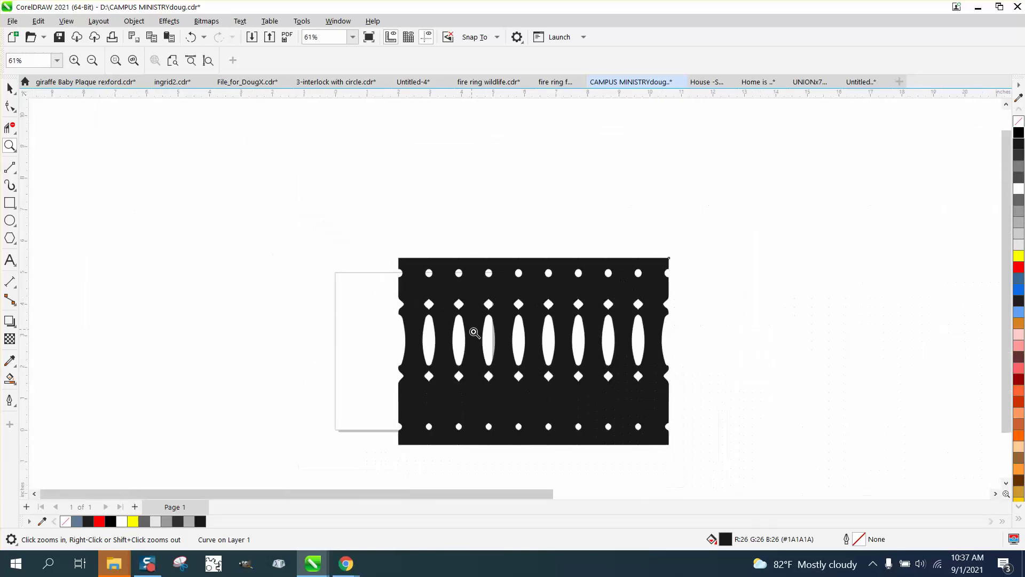
pyautogui.scroll(9, 539, 437)
pyautogui.scroll(-6, 390, 335)
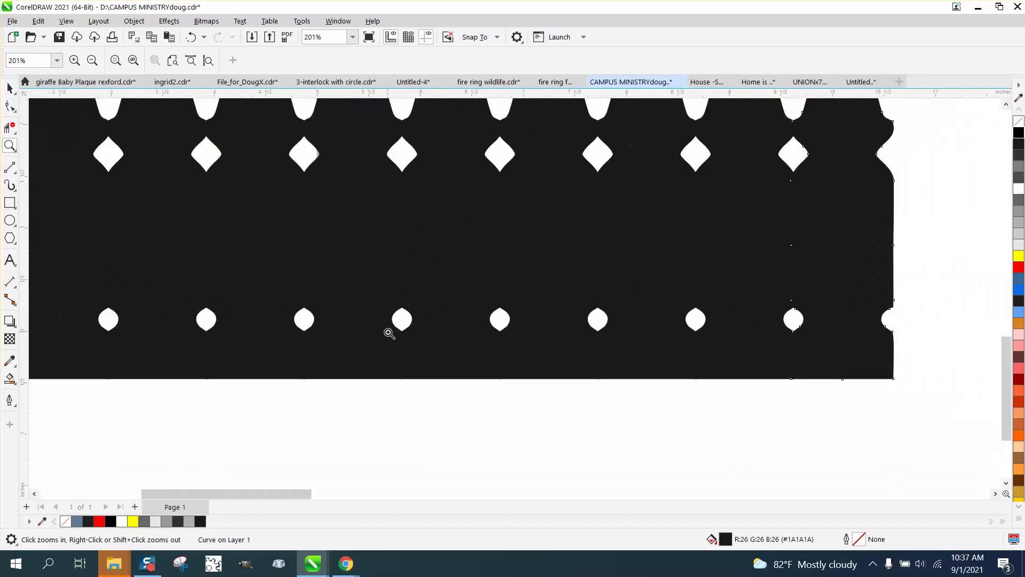
pyautogui.scroll(-1, 389, 333)
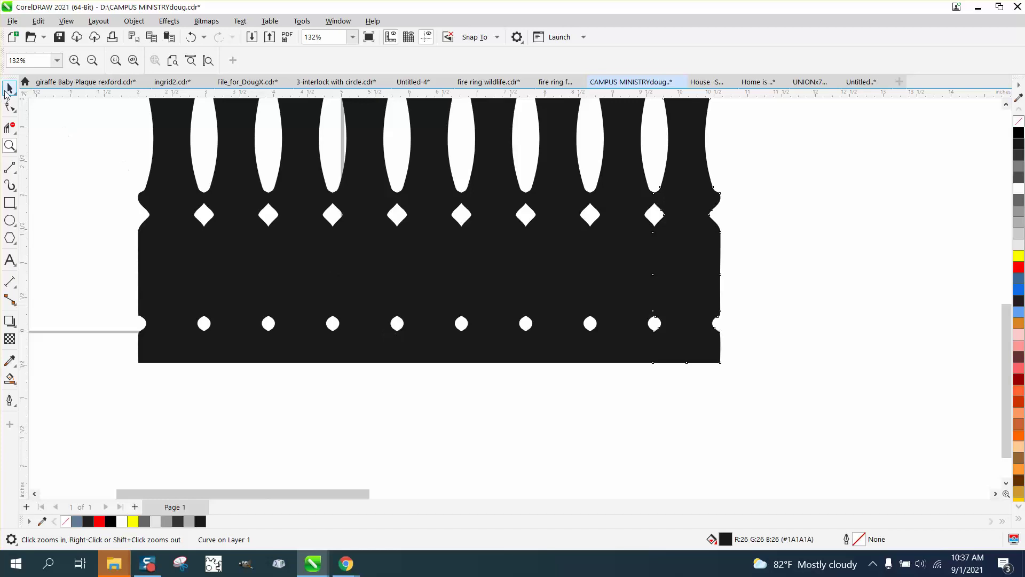
pyautogui.click(10, 88)
pyautogui.press('Escape')
pyautogui.scroll(-4, 347, 357)
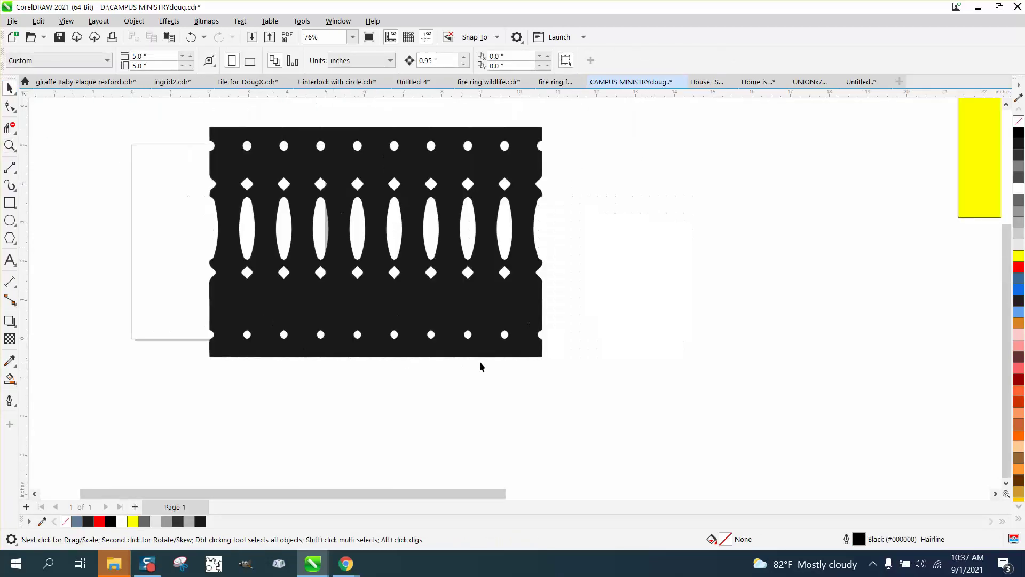
# Drag the leftmost baluster out to X -2.406" and zoom around the panel and separated piece
pyautogui.scroll(-8, 476, 361)
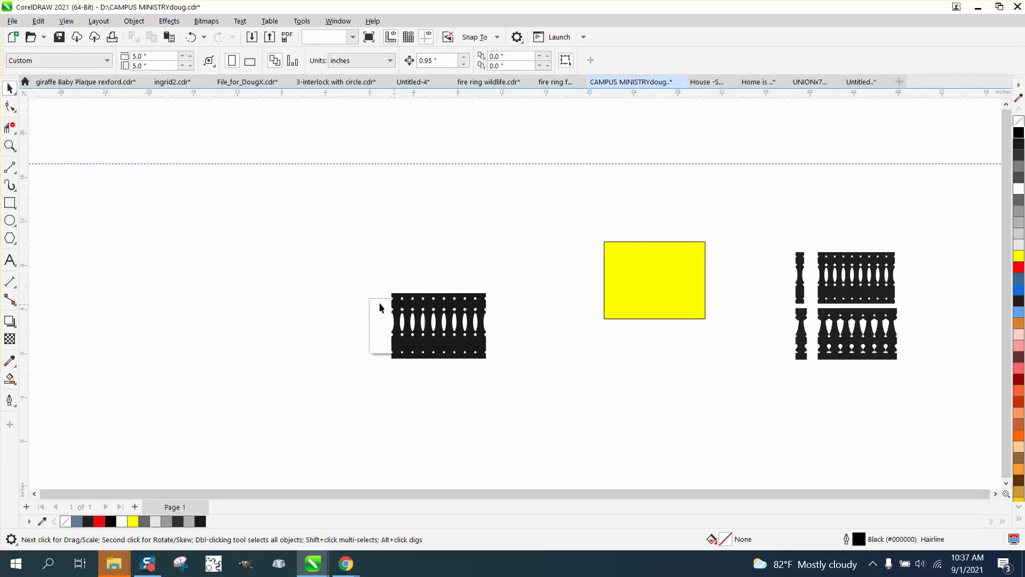
pyautogui.moveTo(395, 312); pyautogui.dragTo(341, 295)
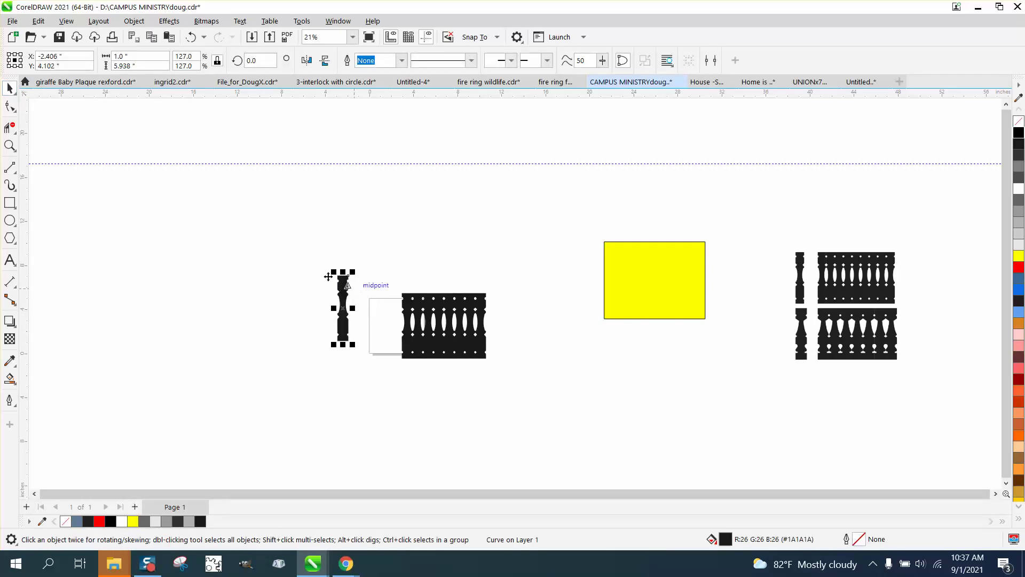
pyautogui.click(9, 145)
pyautogui.moveTo(290, 259); pyautogui.dragTo(570, 353)
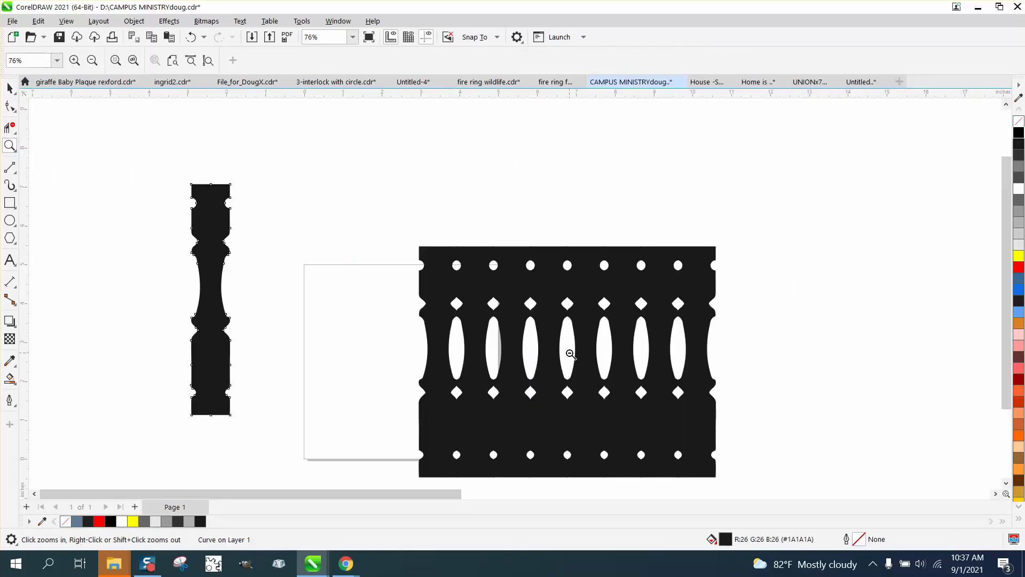